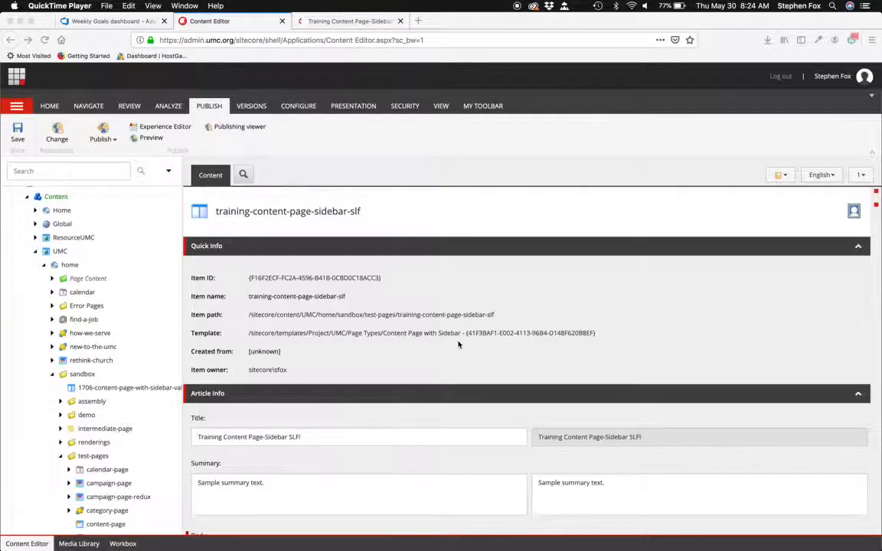
- Switch to the page preview tab and scroll through the whole rendered sidebar page
left_click(357, 21)
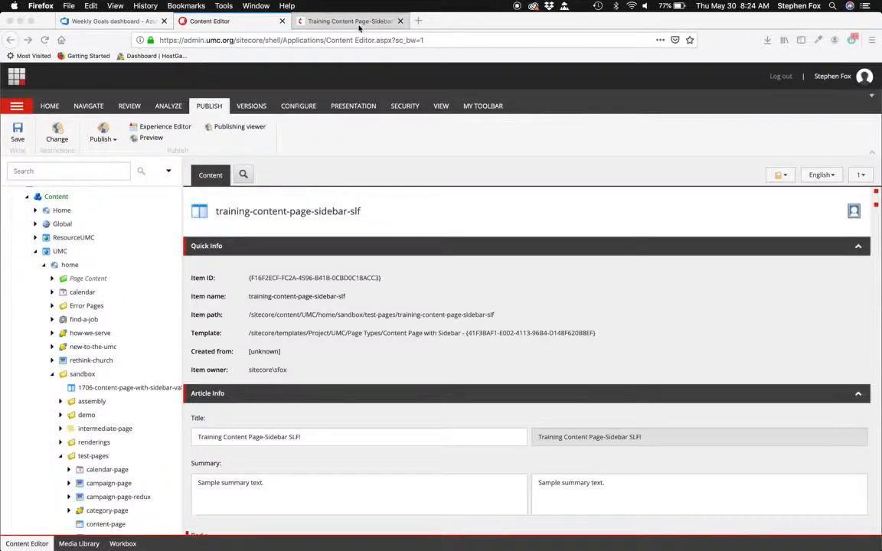
scroll(523, 251, "down", 10)
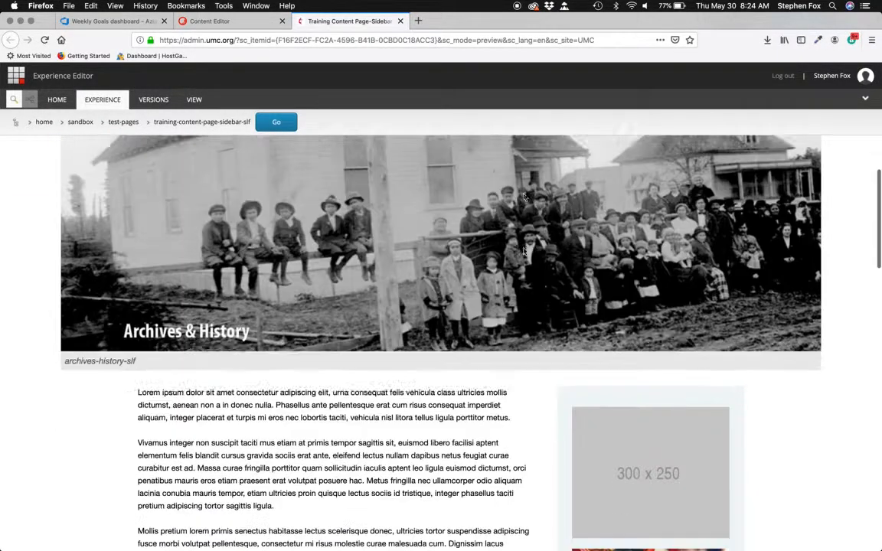
scroll(675, 383, "down", 5)
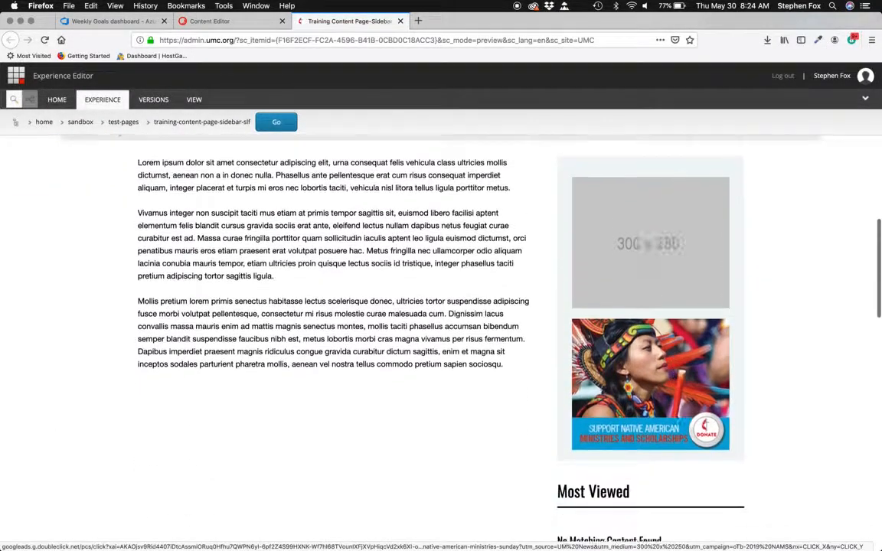
scroll(675, 417, "down", 5)
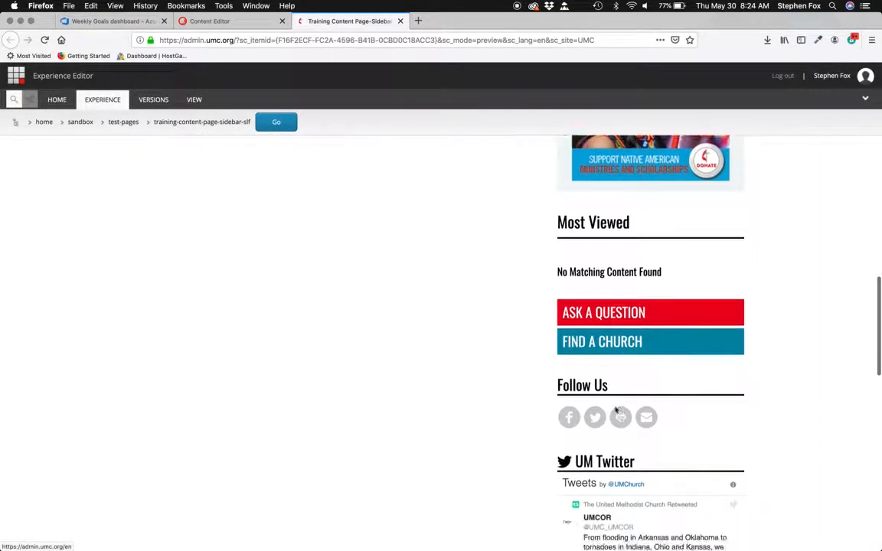
scroll(614, 411, "down", 5)
scroll(615, 411, "up", 2)
scroll(615, 411, "up", 5)
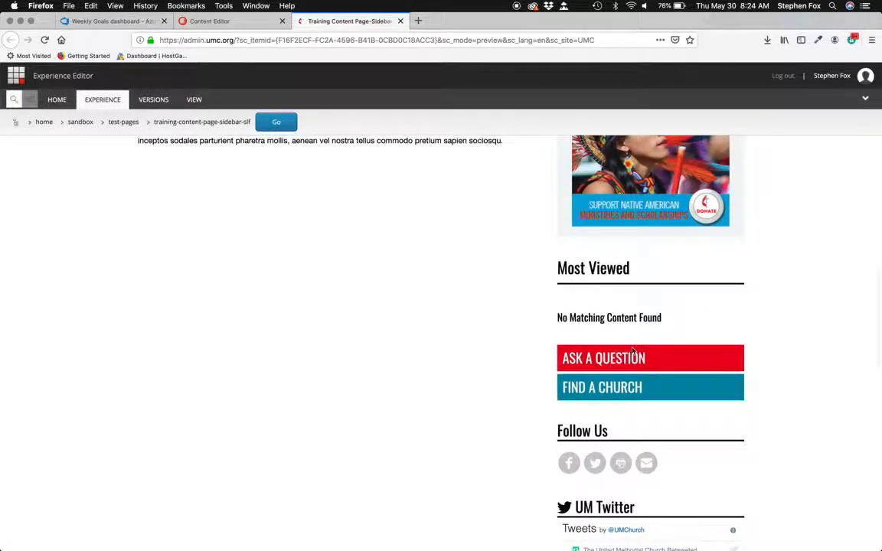
scroll(662, 356, "up", 5)
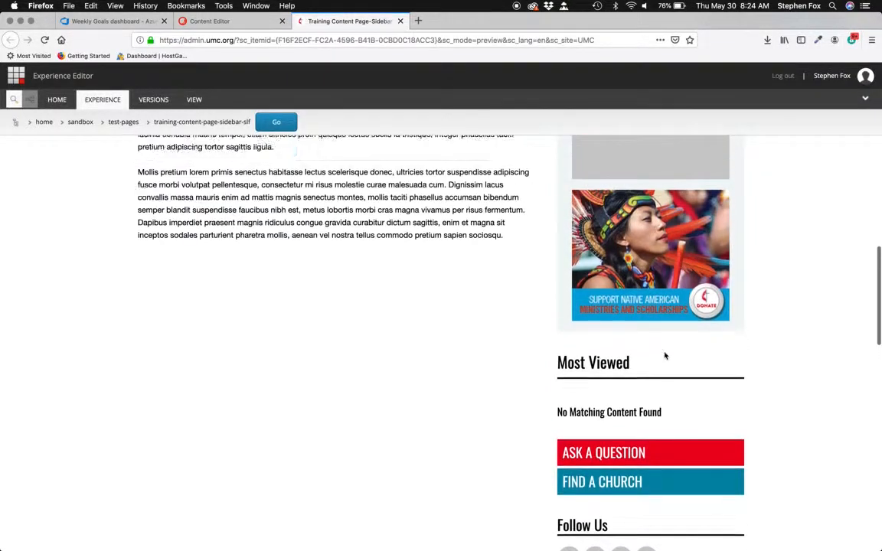
scroll(665, 356, "up", 2)
scroll(665, 356, "down", 5)
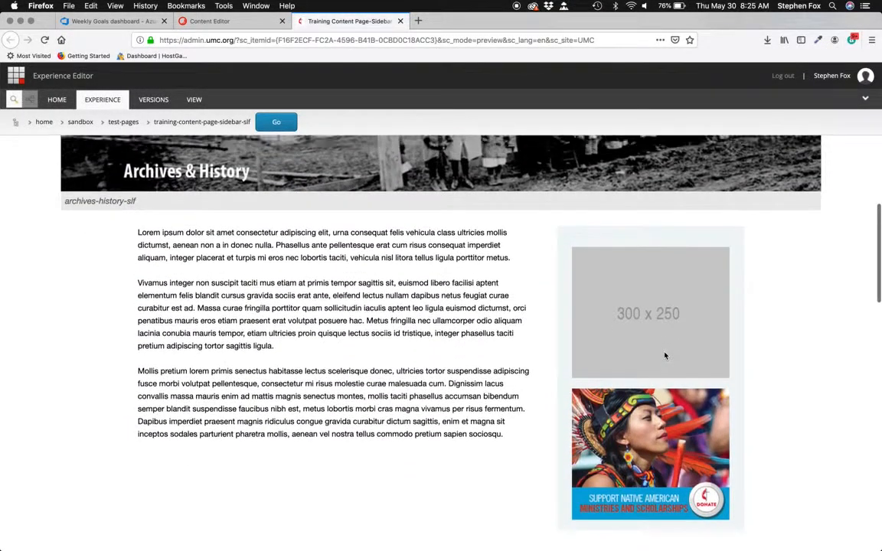
scroll(664, 356, "down", 5)
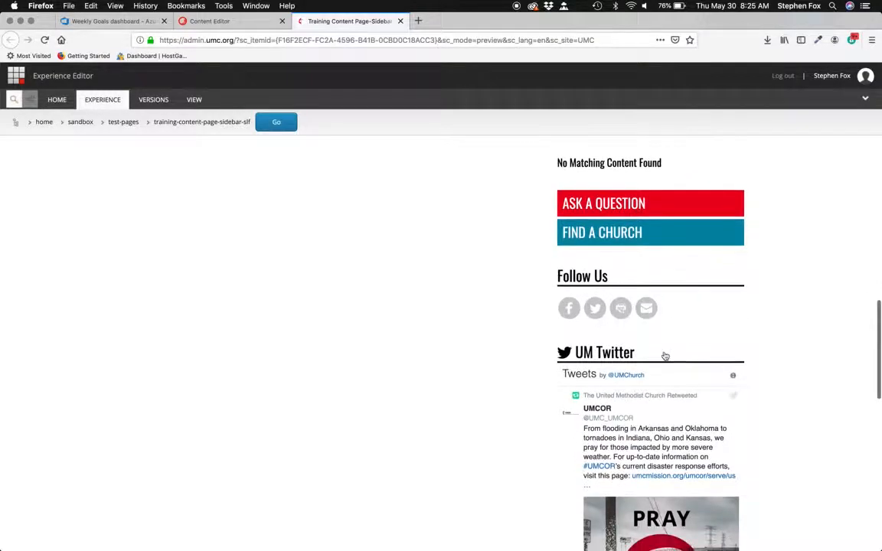
scroll(664, 355, "down", 5)
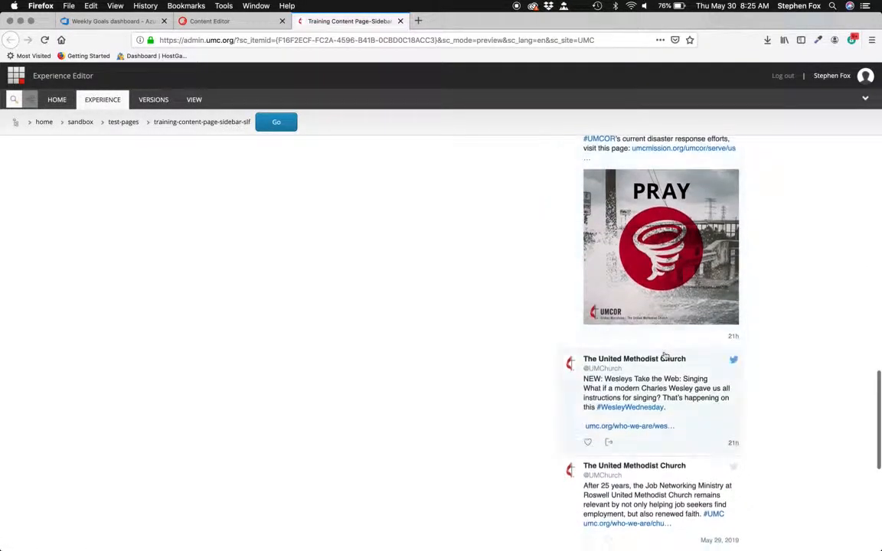
scroll(665, 356, "up", 15)
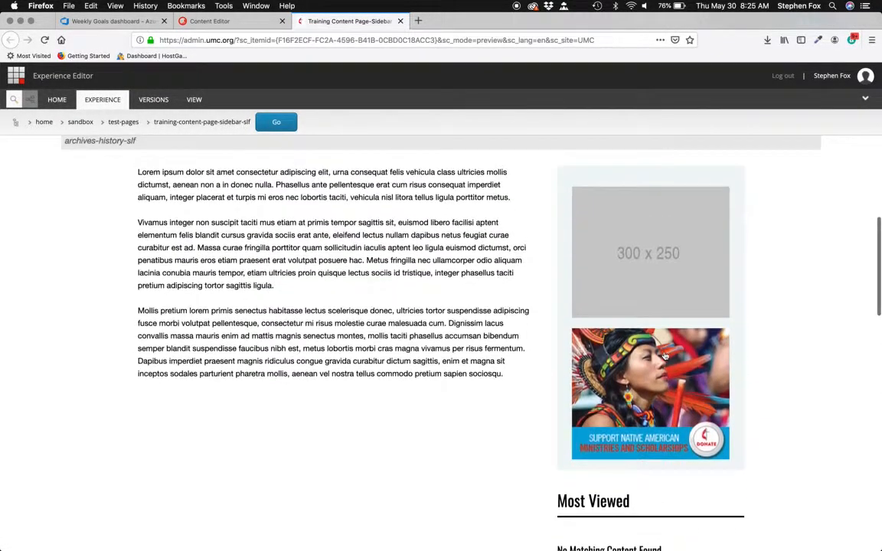
scroll(665, 356, "up", 5)
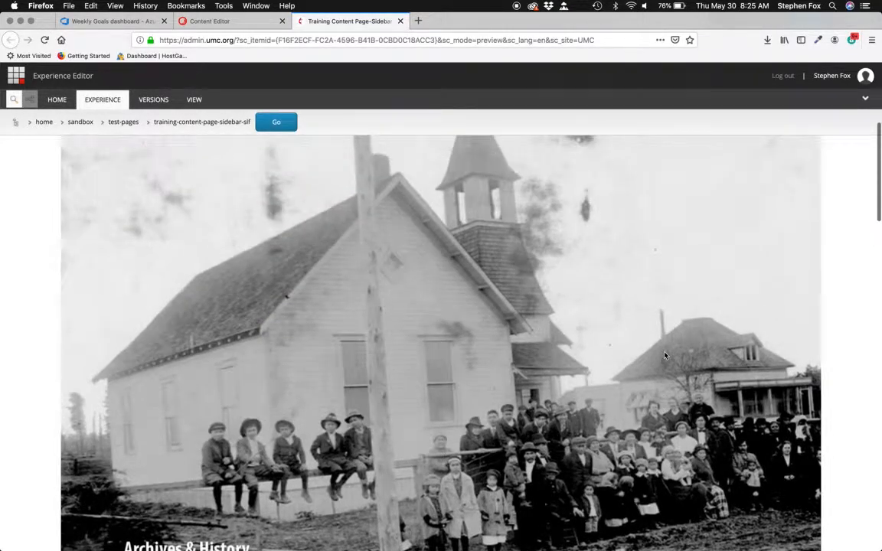
scroll(665, 356, "up", 5)
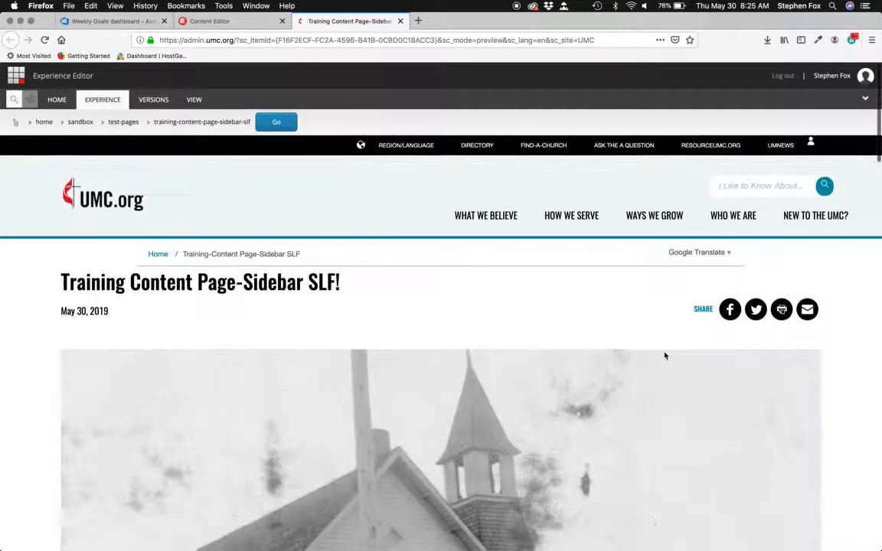
- Review the hero image caption and body text in the preview, highlighting passages while reading
scroll(665, 355, "down", 1)
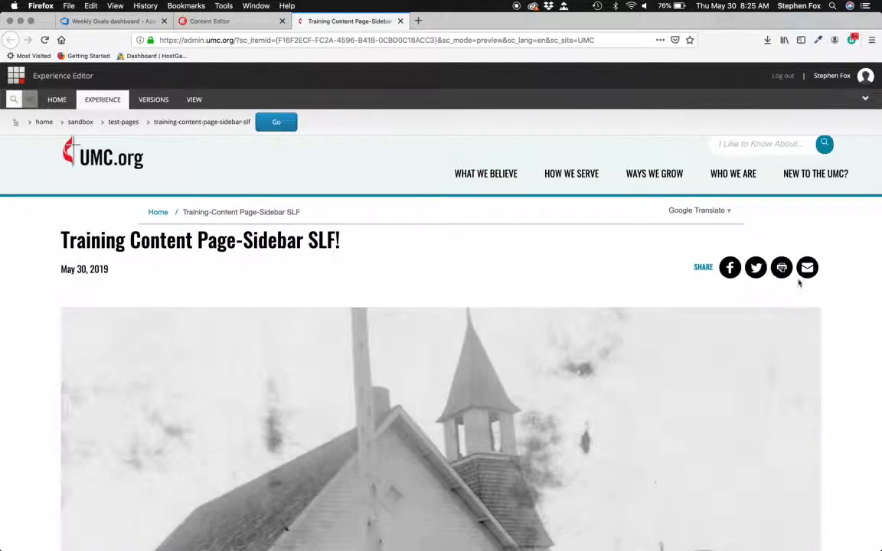
scroll(387, 438, "down", 5)
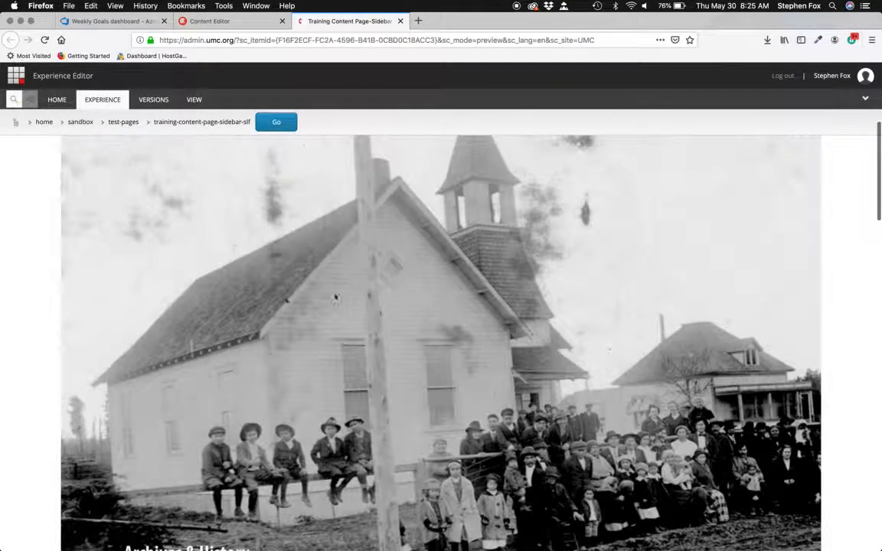
scroll(411, 358, "down", 5)
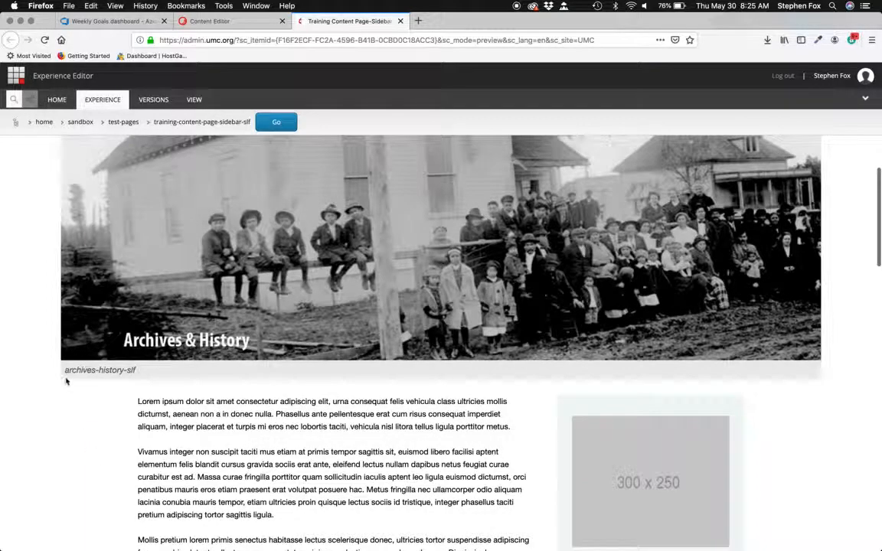
left_click_drag(65, 370, 162, 379)
scroll(168, 383, "down", 4)
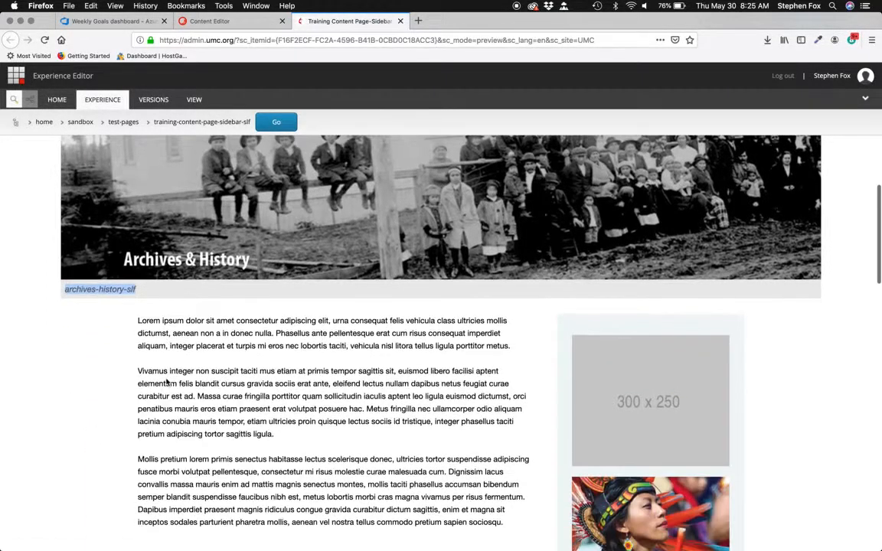
left_click_drag(237, 287, 361, 322)
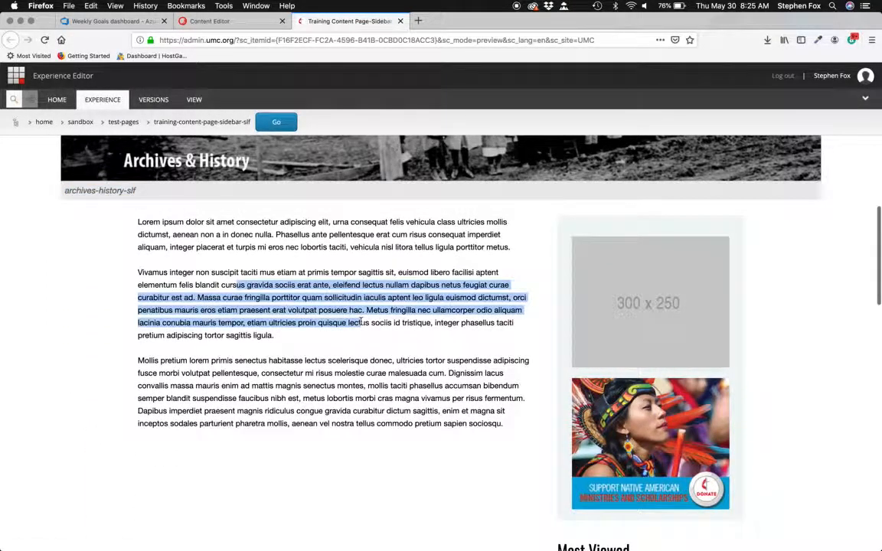
scroll(362, 322, "down", 10)
scroll(361, 323, "down", 11)
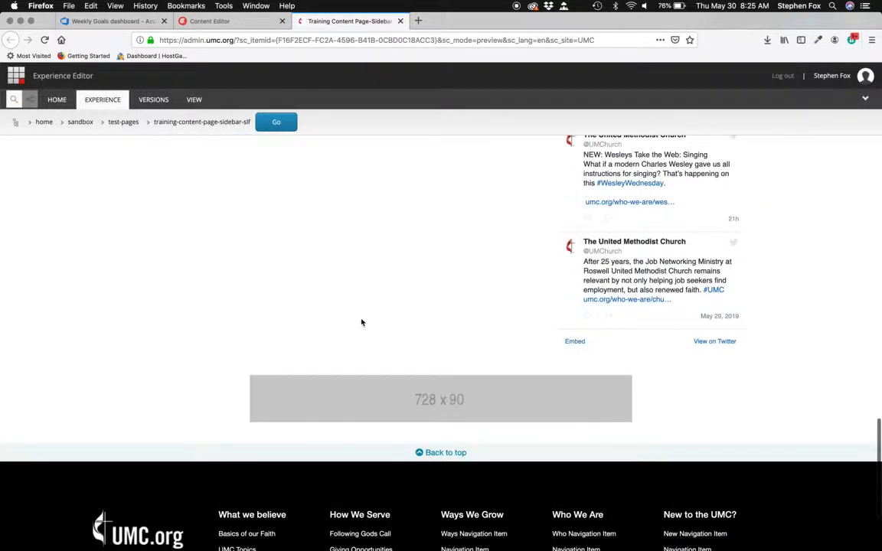
scroll(361, 323, "up", 5)
scroll(362, 323, "up", 15)
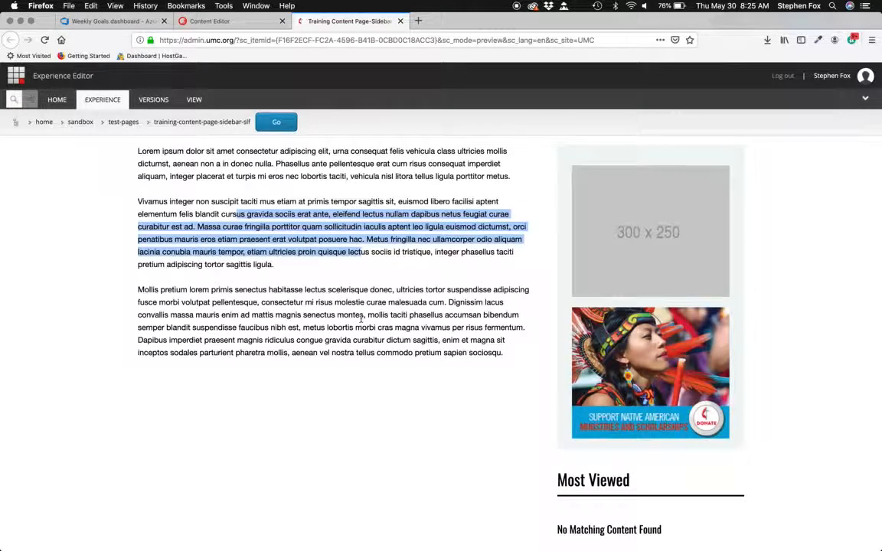
- Return to the Content Editor and expand the content tree down to the sandbox folder's items
left_click(249, 23)
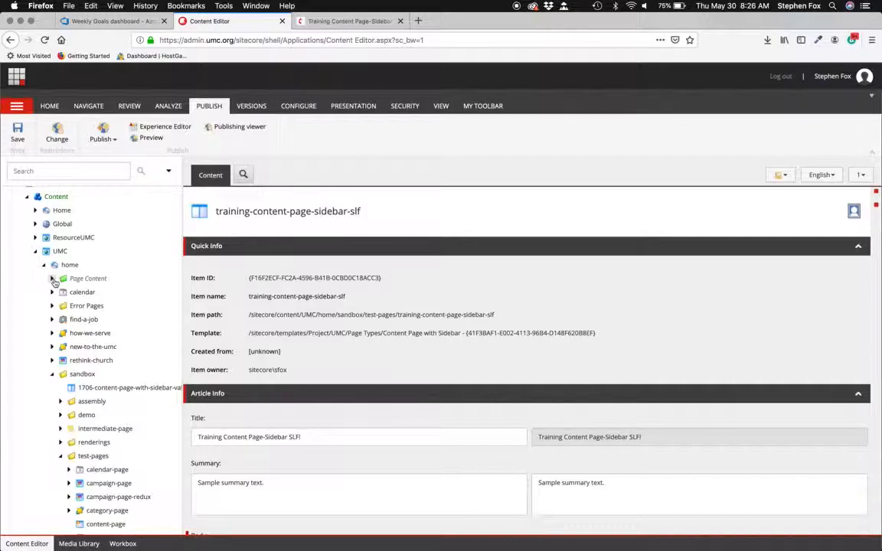
scroll(55, 282, "down", 5)
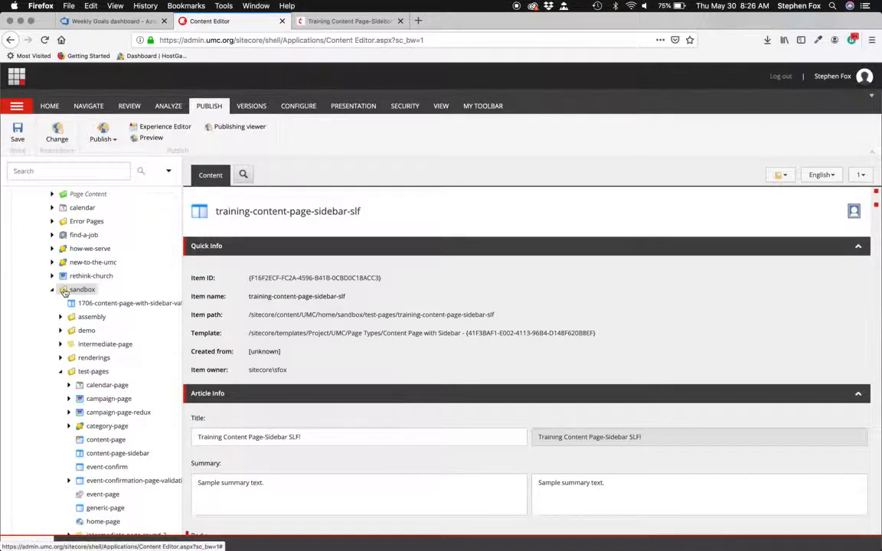
scroll(65, 291, "up", 5)
scroll(64, 289, "down", 1)
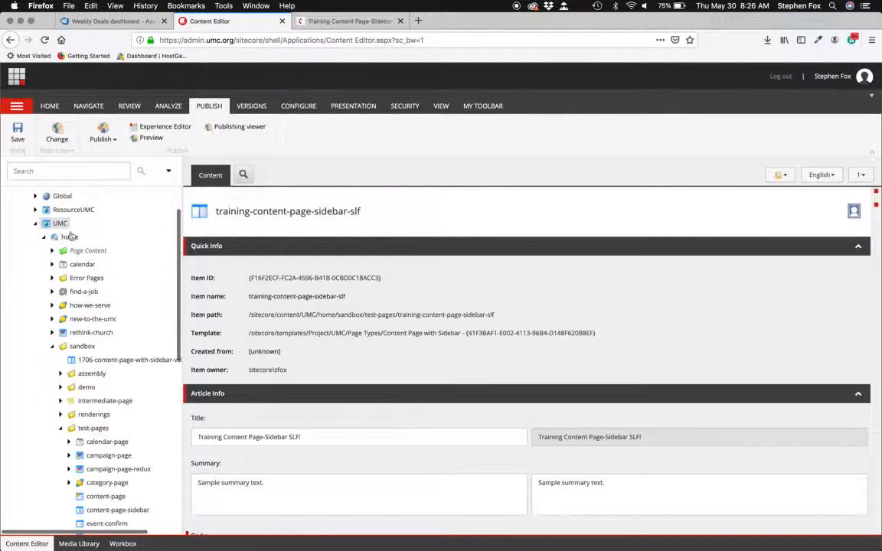
left_click(44, 239)
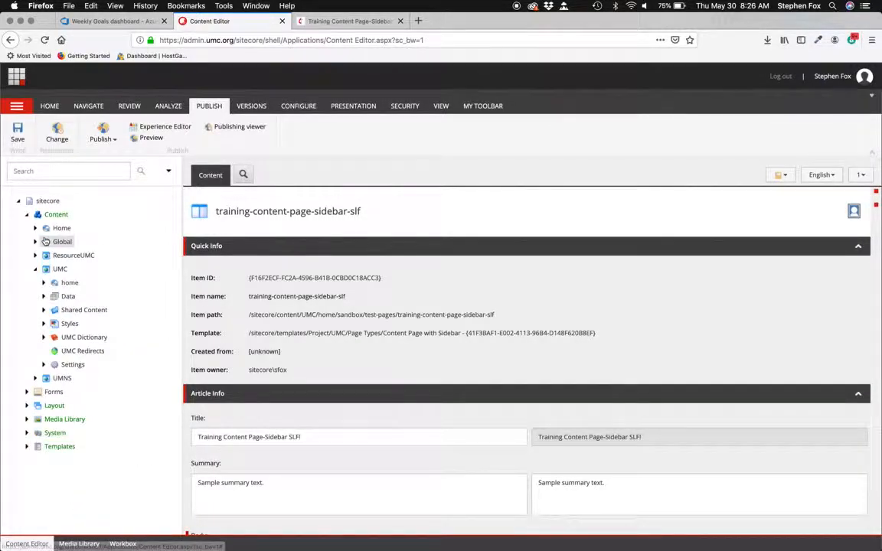
left_click(43, 283)
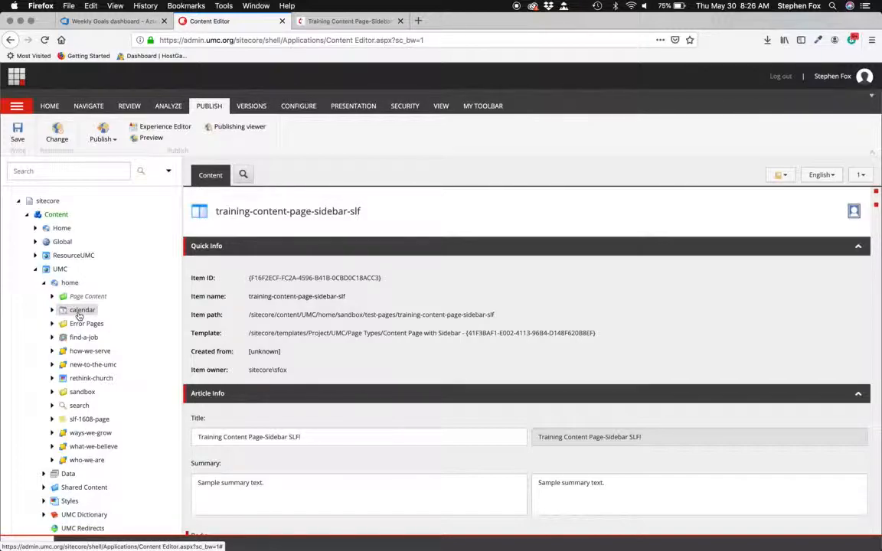
left_click(53, 392)
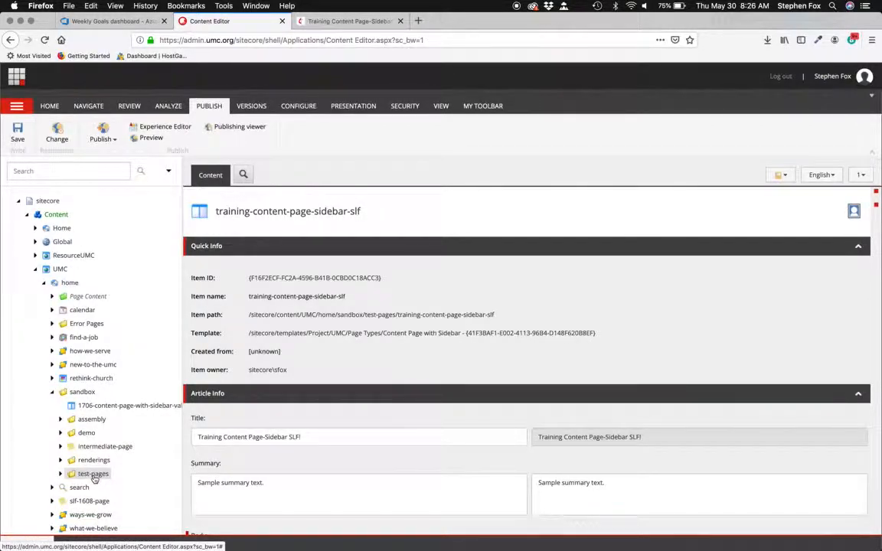
right_click(92, 474)
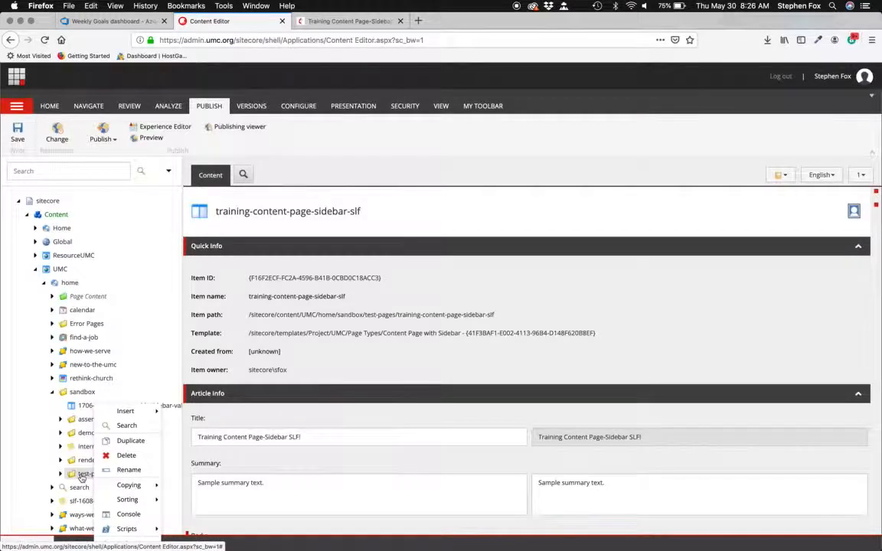
mouse_move(122, 412)
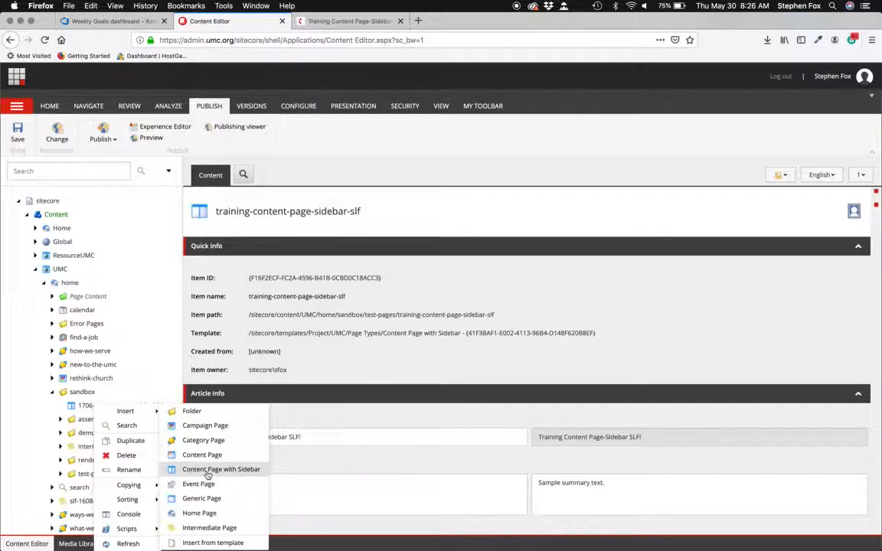
left_click(437, 215)
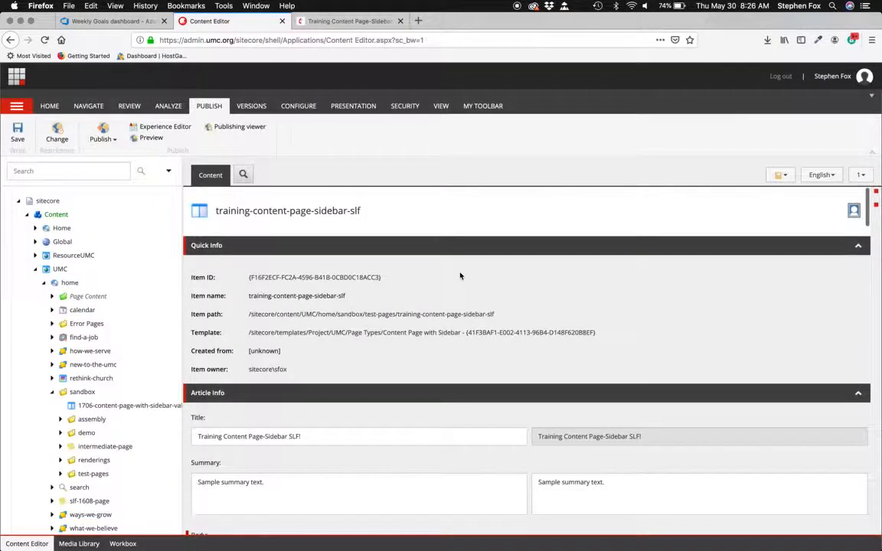
- Rename the current item to Training Content Page SLF
left_click(365, 216)
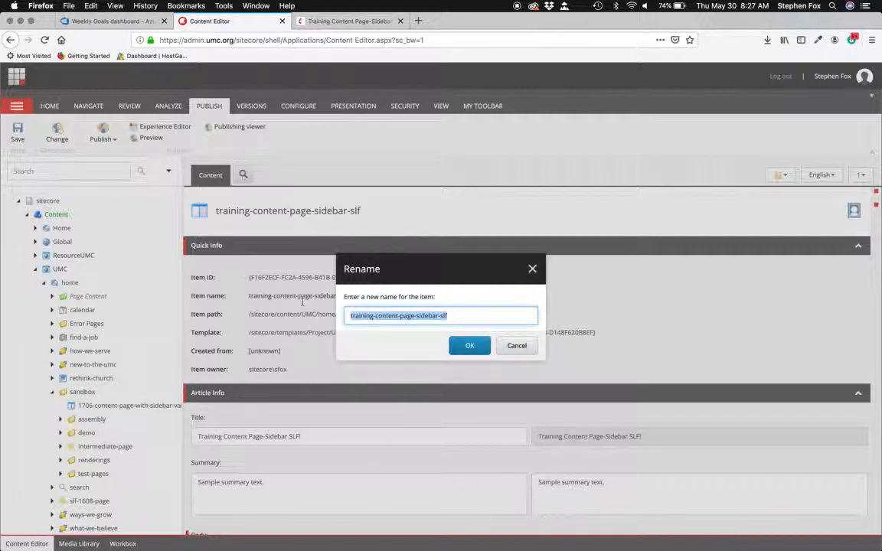
type("Training")
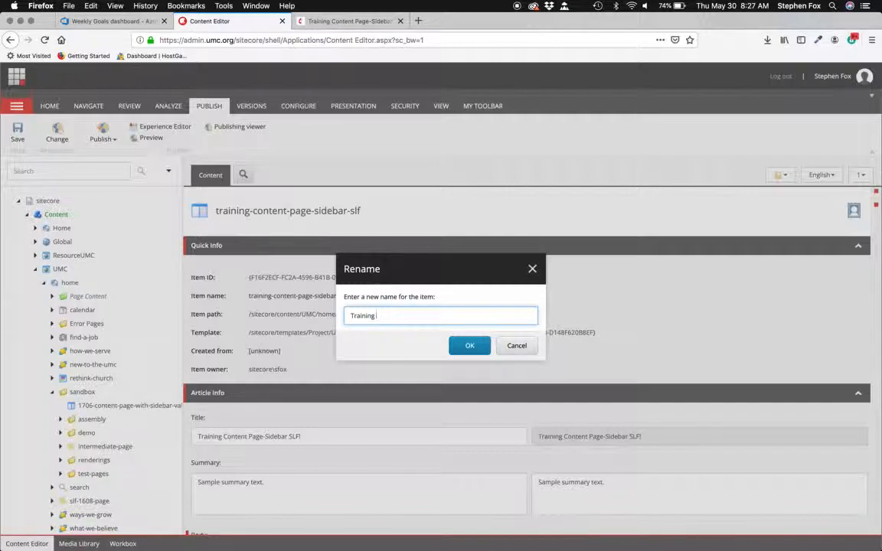
type("ontent Page SLF")
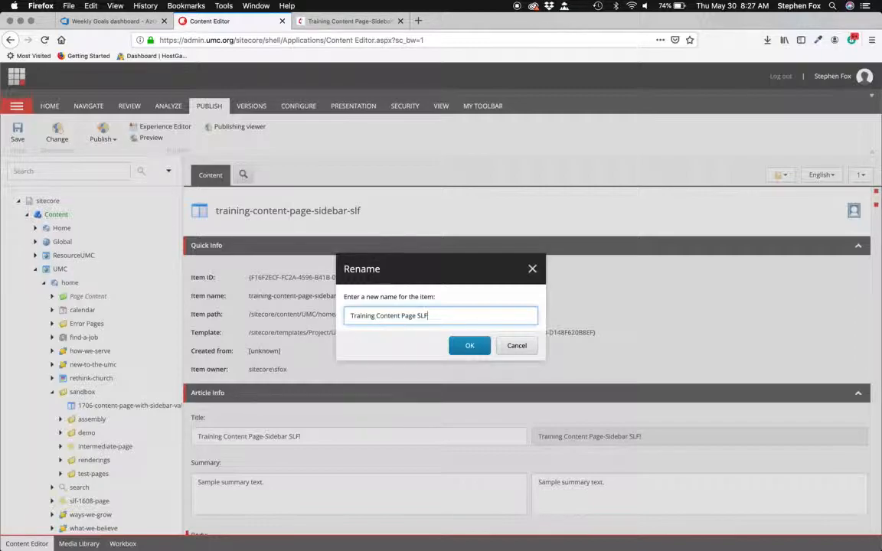
left_click(460, 345)
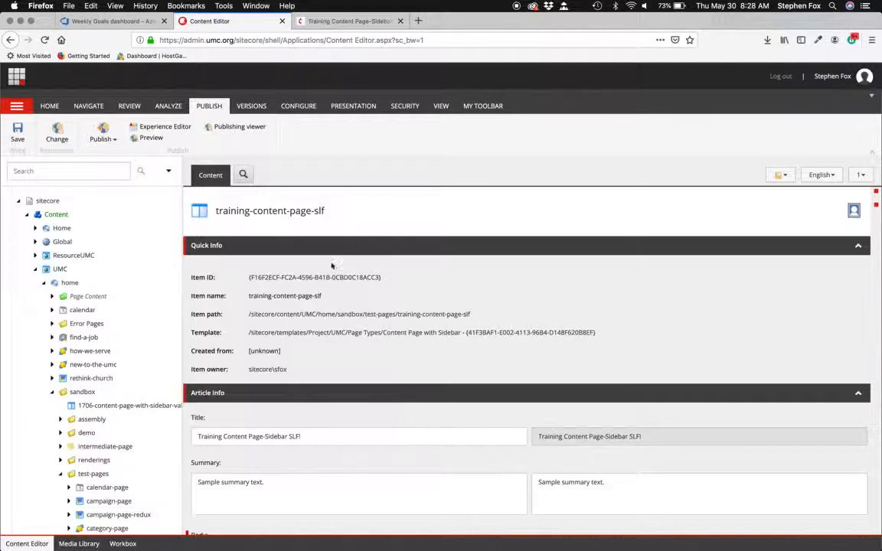
- Delete the trailing character at the end of the page's Title field
scroll(311, 438, "down", 1)
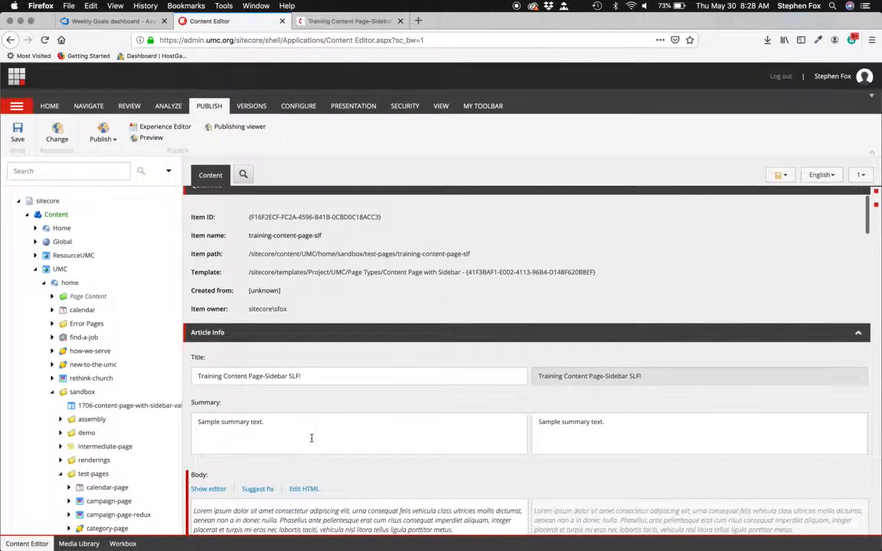
scroll(310, 438, "up", 3)
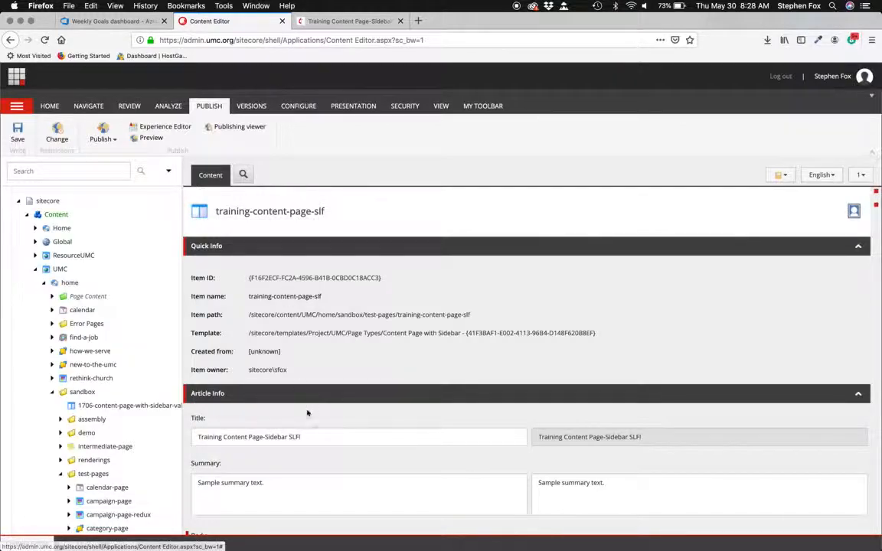
left_click(308, 436)
key("super+a")
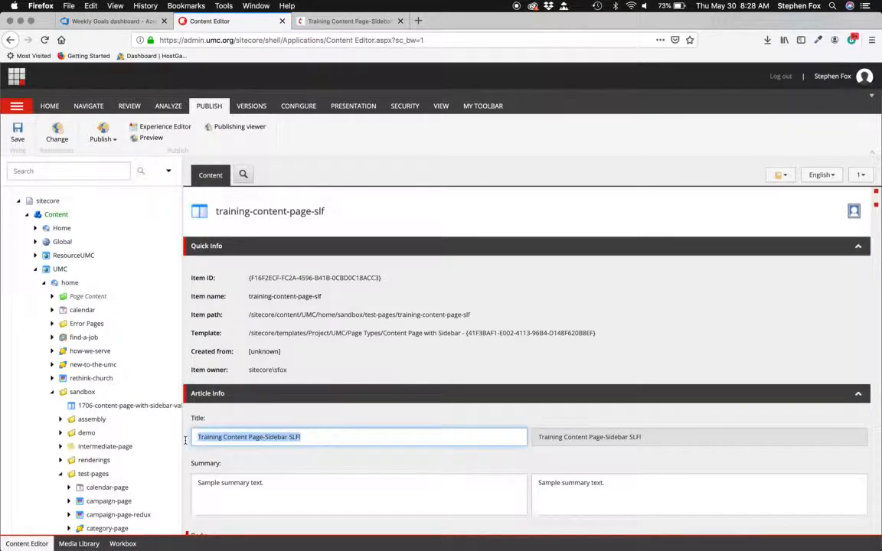
left_click(313, 437)
key("BackSpace")
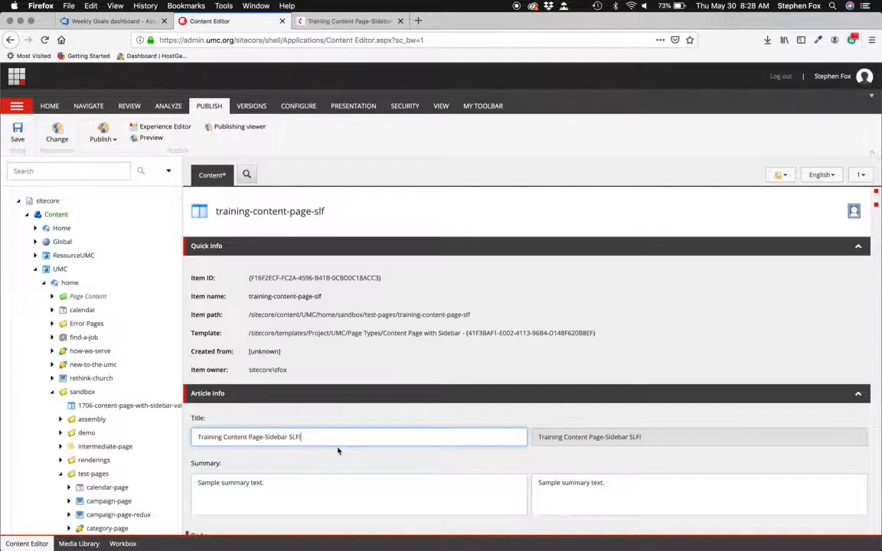
- Compare the page heading in the preview tab with the Title field in the Content Editor
left_click(353, 24)
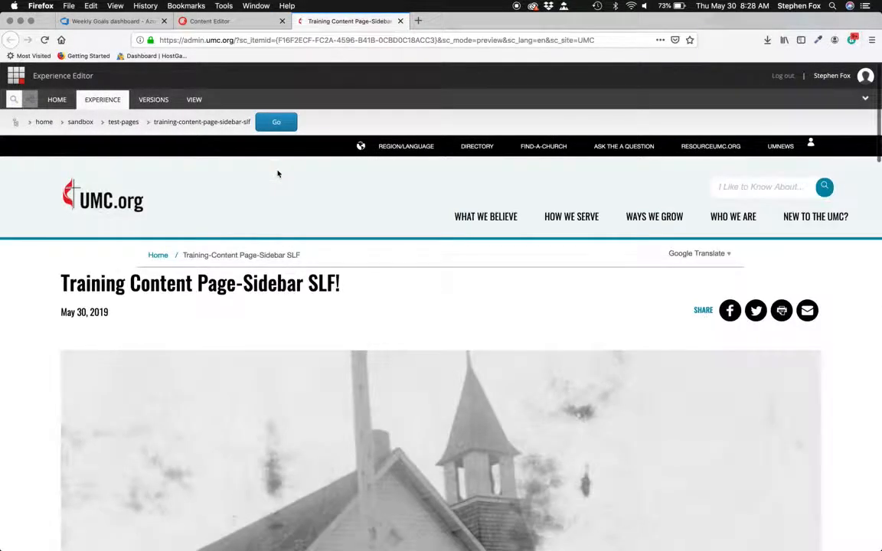
left_click_drag(62, 282, 347, 294)
left_click(230, 21)
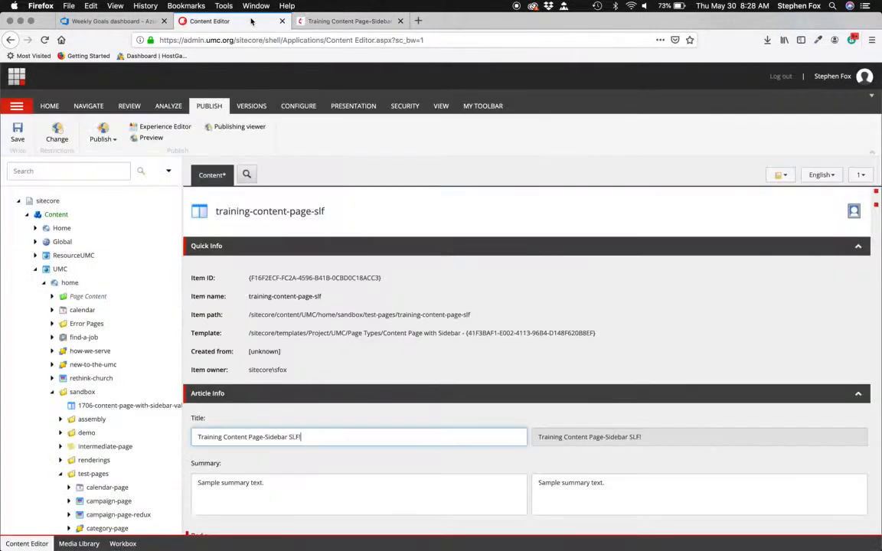
- Copy the Summary text and append a second 'Sample summary text.' sentence to the Summary field
scroll(436, 378, "down", 5)
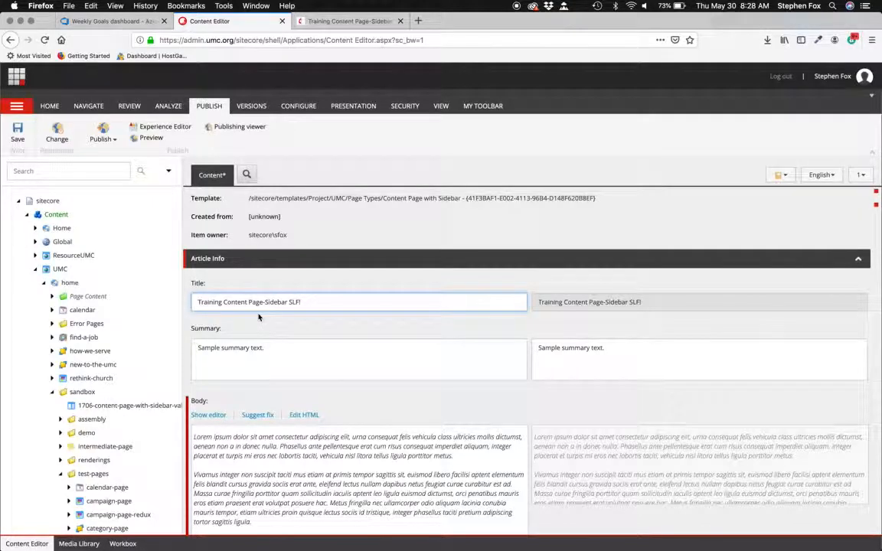
scroll(259, 316, "down", 1)
scroll(259, 317, "down", 2)
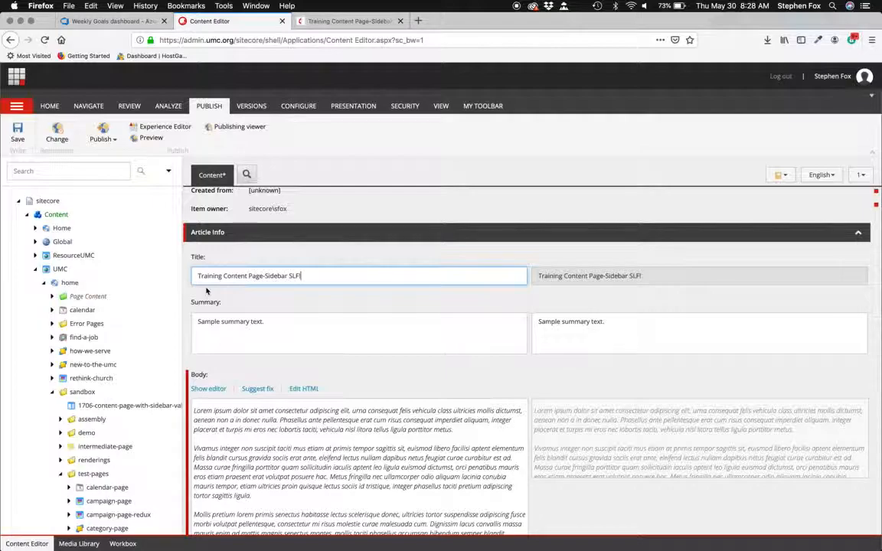
scroll(206, 291, "down", 3)
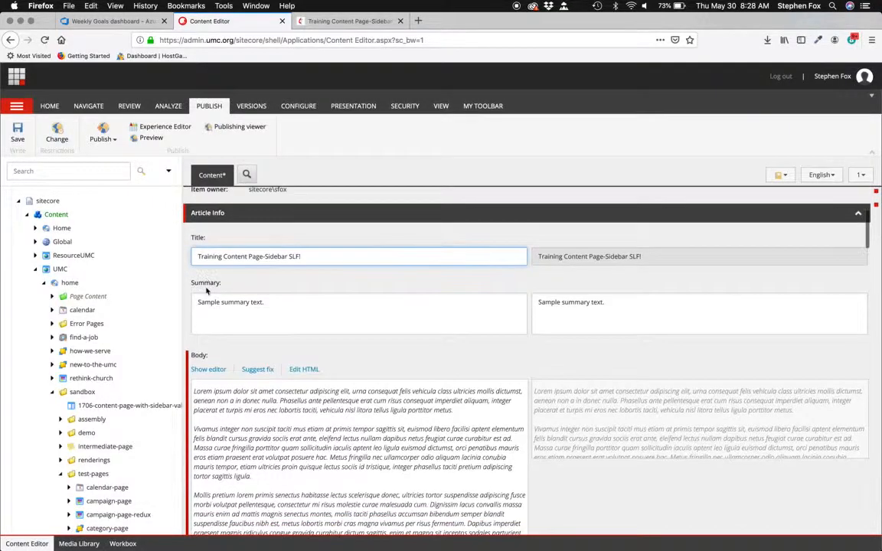
left_click_drag(198, 289, 315, 302)
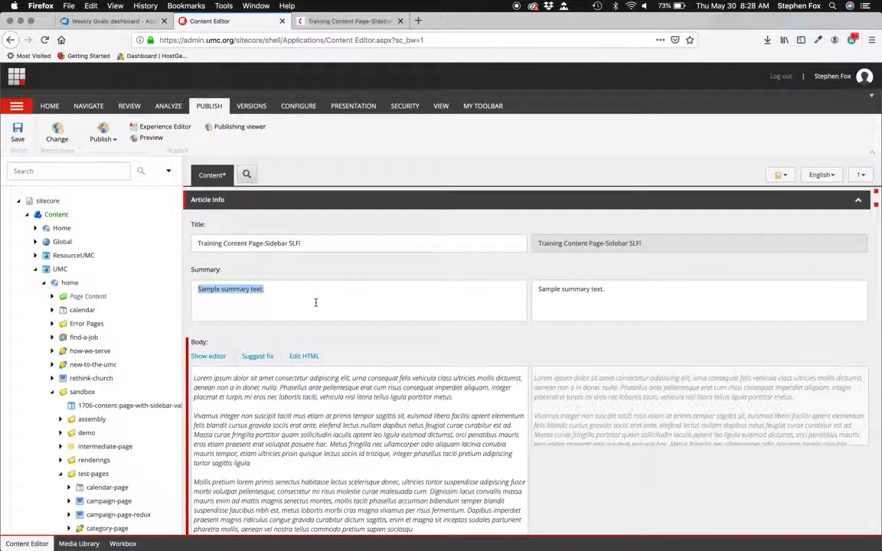
left_click(289, 293)
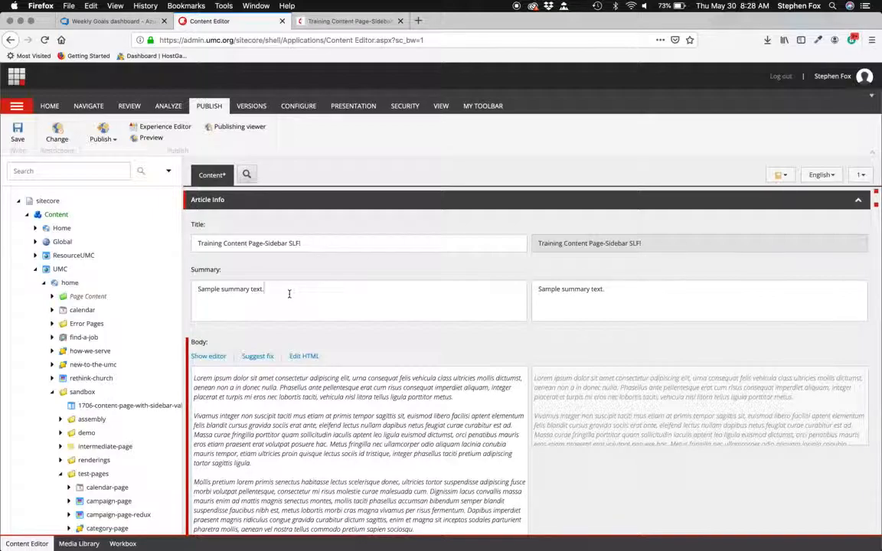
triple_click(288, 293)
key("super+c")
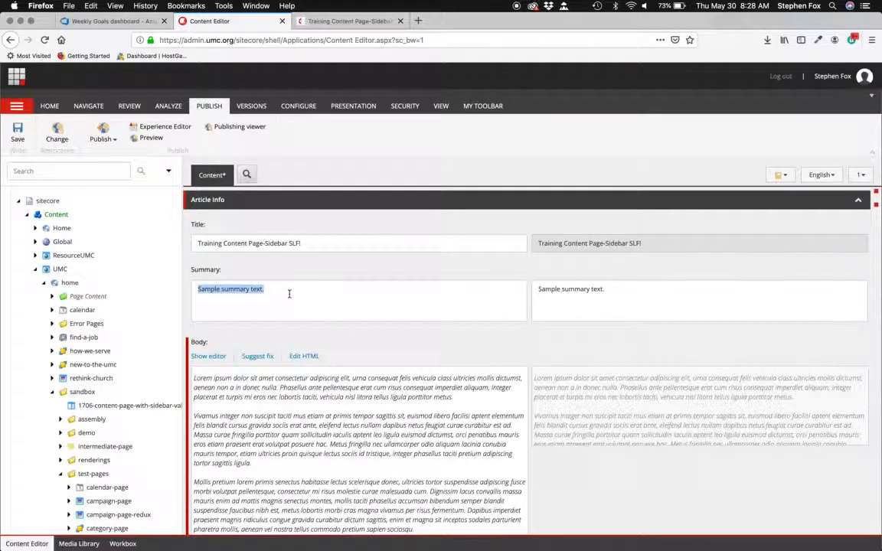
key("Right")
key("super+v")
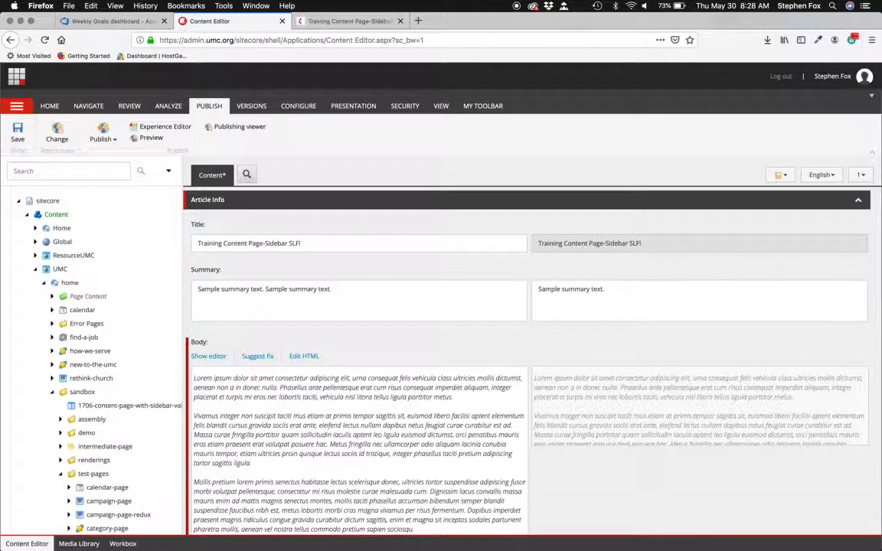
key("super+space")
key("super+v")
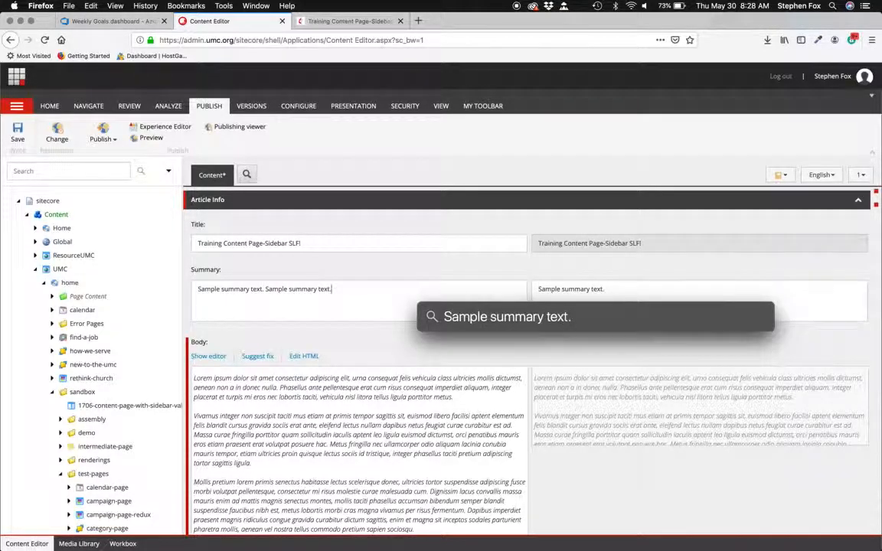
key("Escape")
key("Escape")
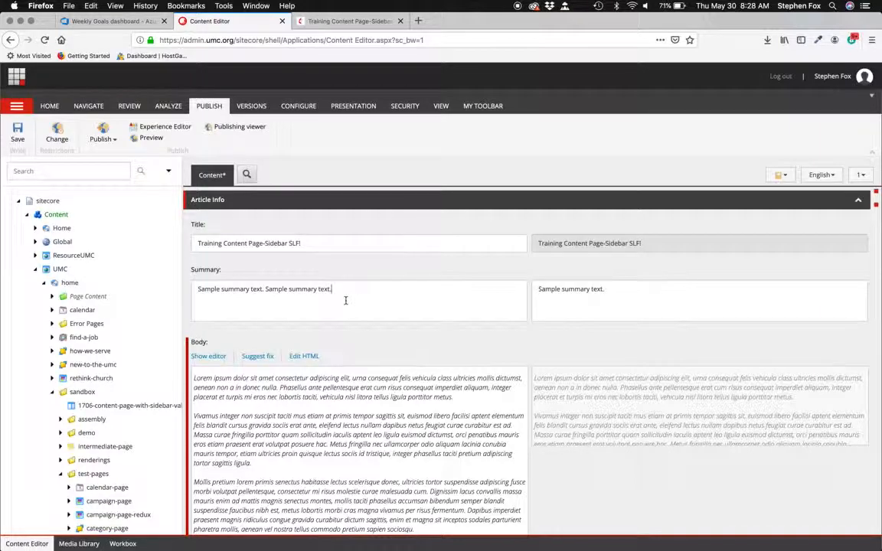
- Paste the summary sentence several more times into the Summary field, then delete the extra copies
key("super+v")
key("super+v")
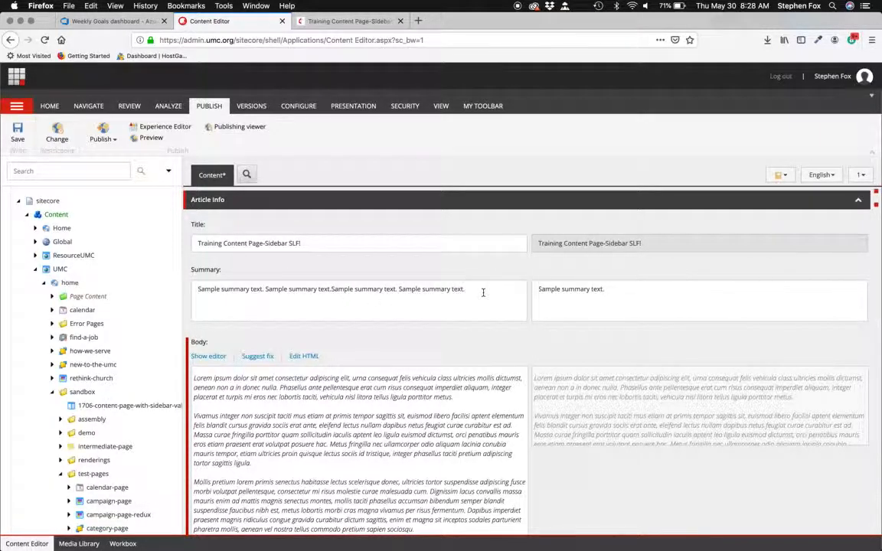
key("super+v")
key("super+v")
key("super+v")
key("super+v")
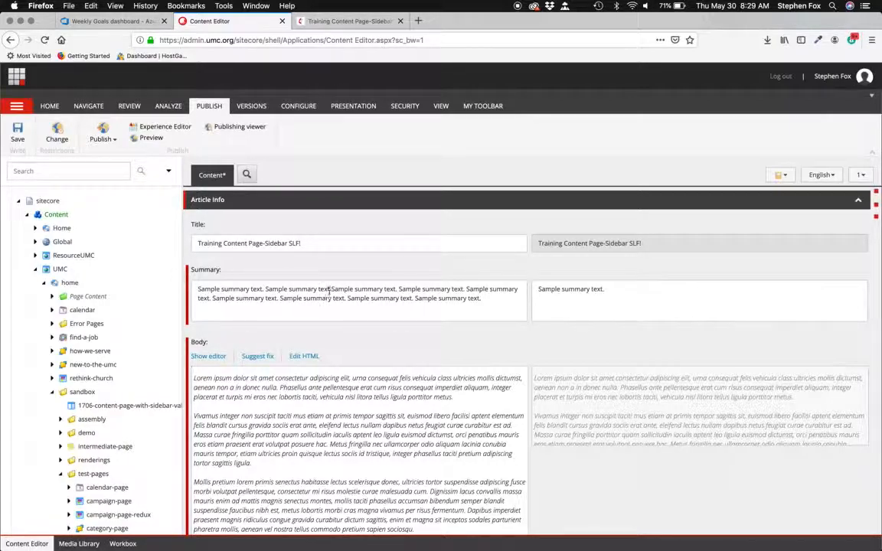
left_click_drag(332, 288, 494, 299)
key("BackSpace")
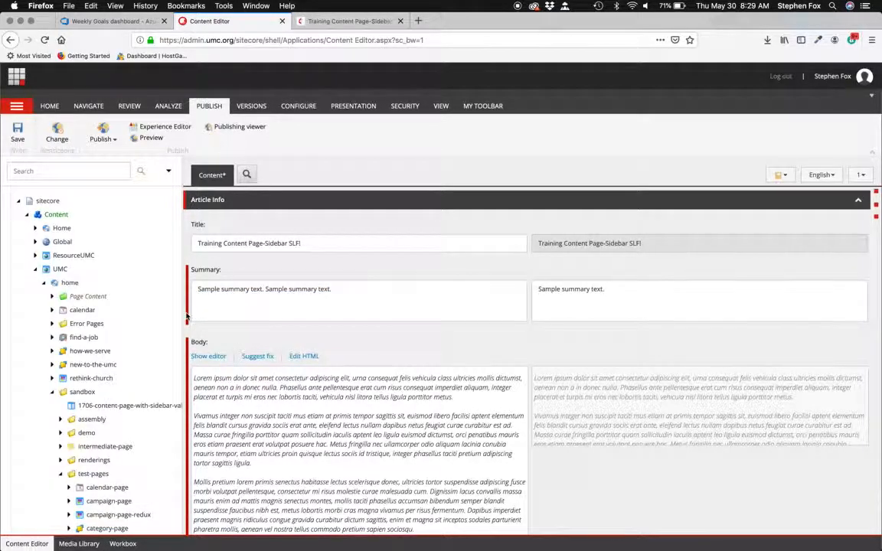
- Open the Body field in the Rich Text Editor, select all its text and accept it unchanged
mouse_move(190, 315)
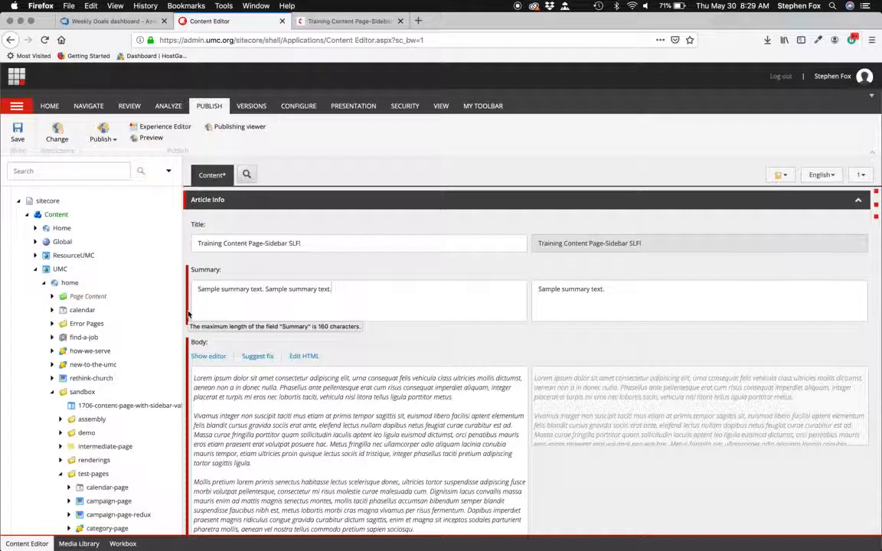
scroll(412, 341, "down", 2)
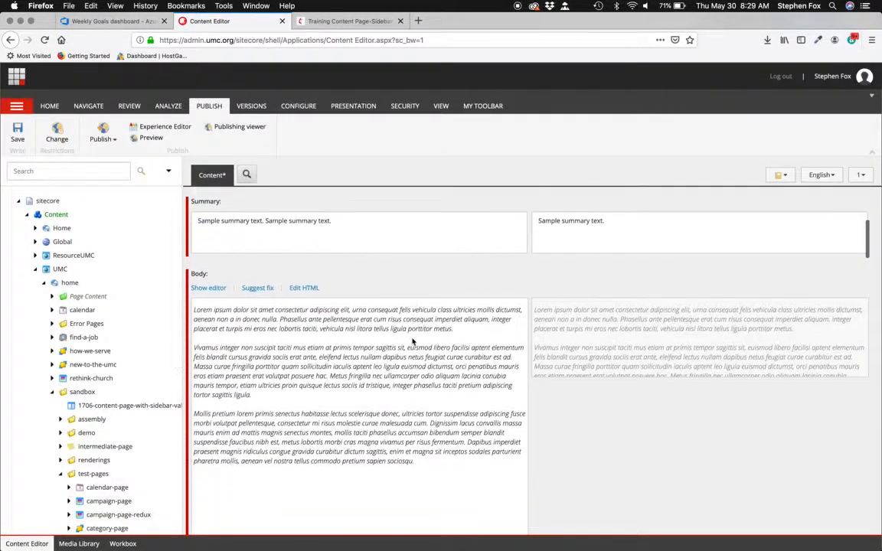
scroll(412, 342, "down", 1)
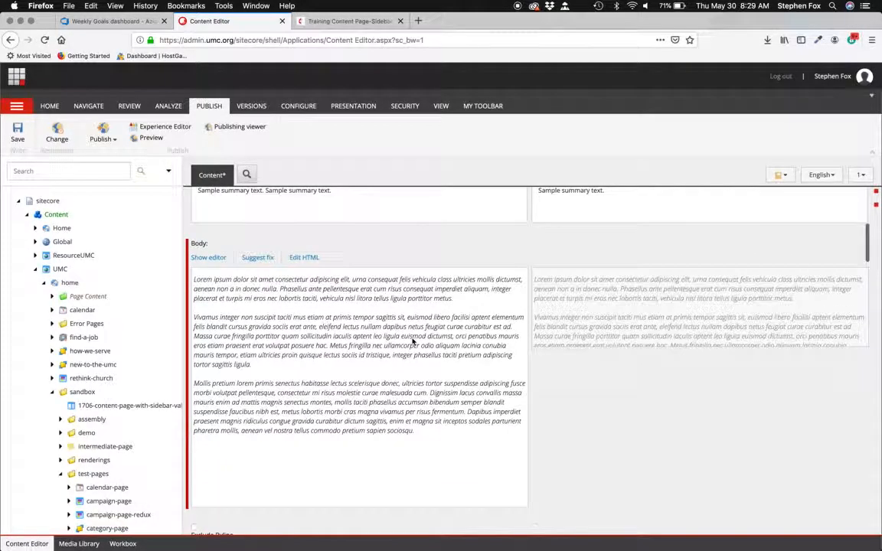
left_click(213, 259)
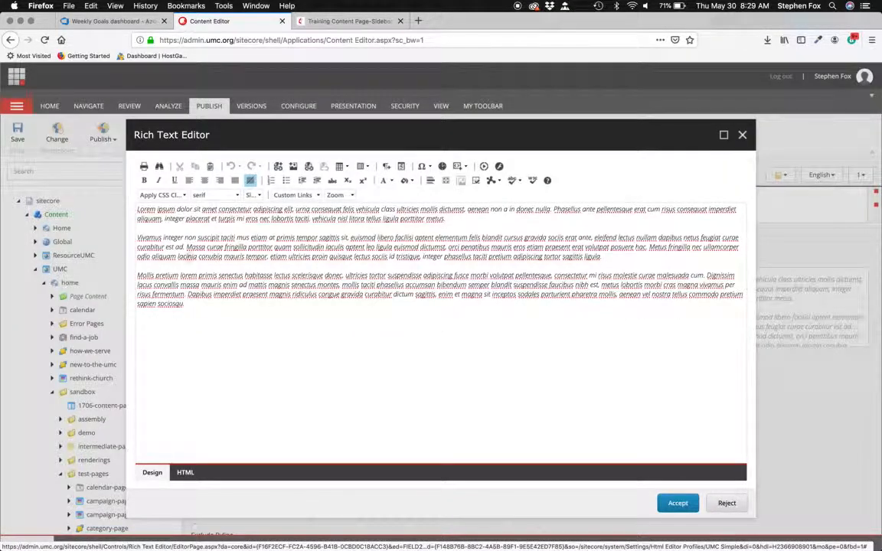
key("super+a")
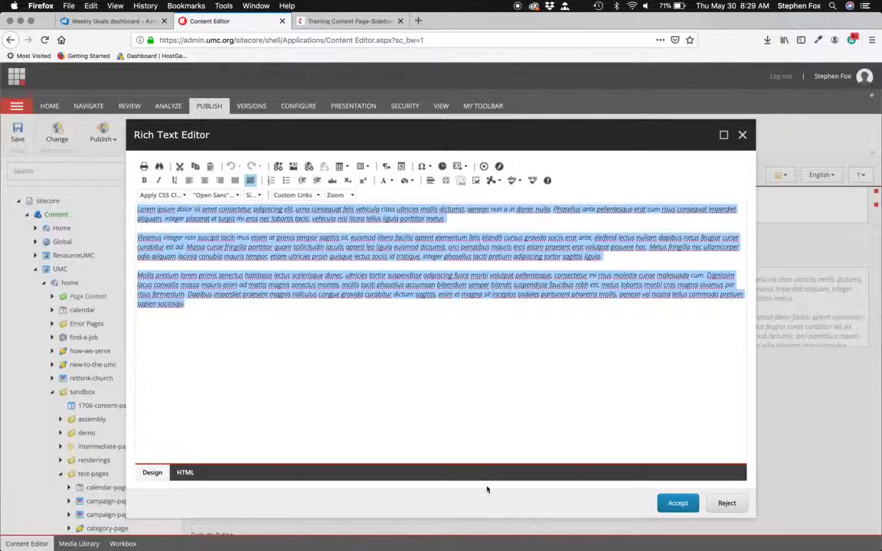
left_click(678, 504)
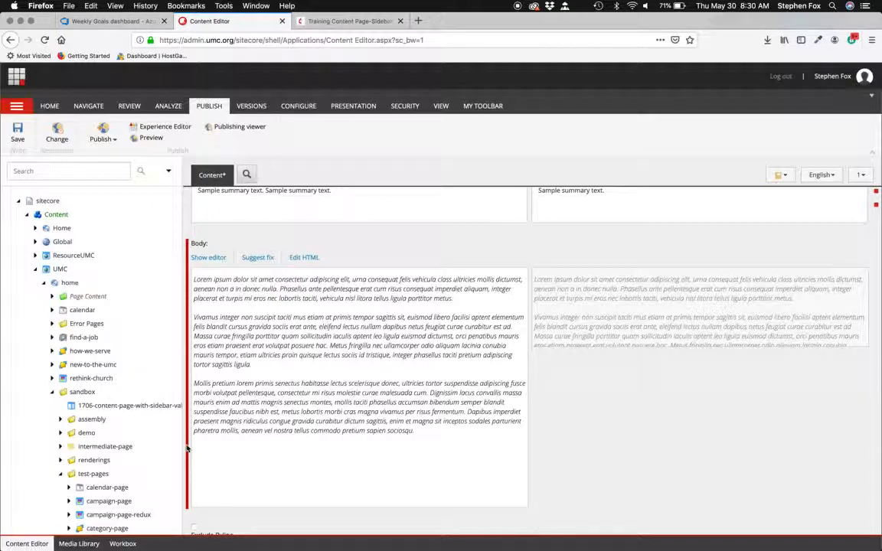
- Reopen the Body in the Rich Text Editor's HTML view and delete the <br> tag ending the first paragraph
mouse_move(189, 449)
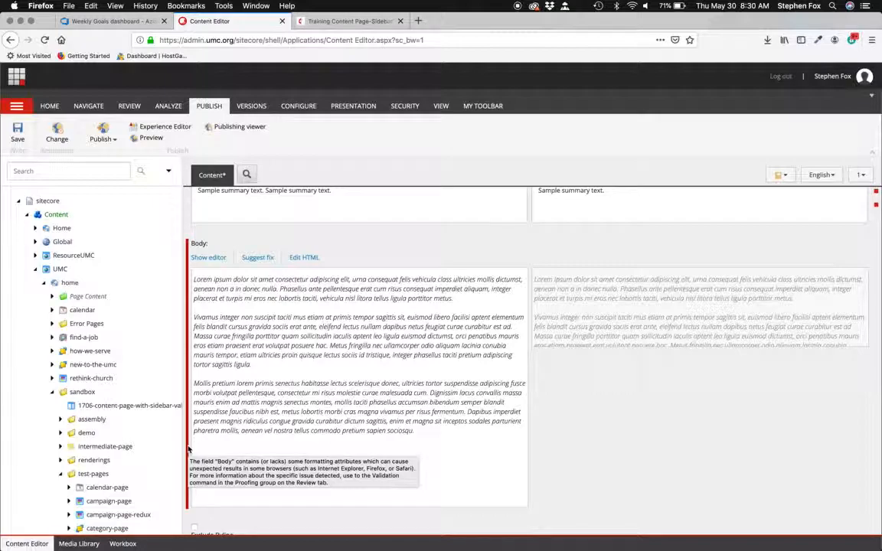
left_click(210, 258)
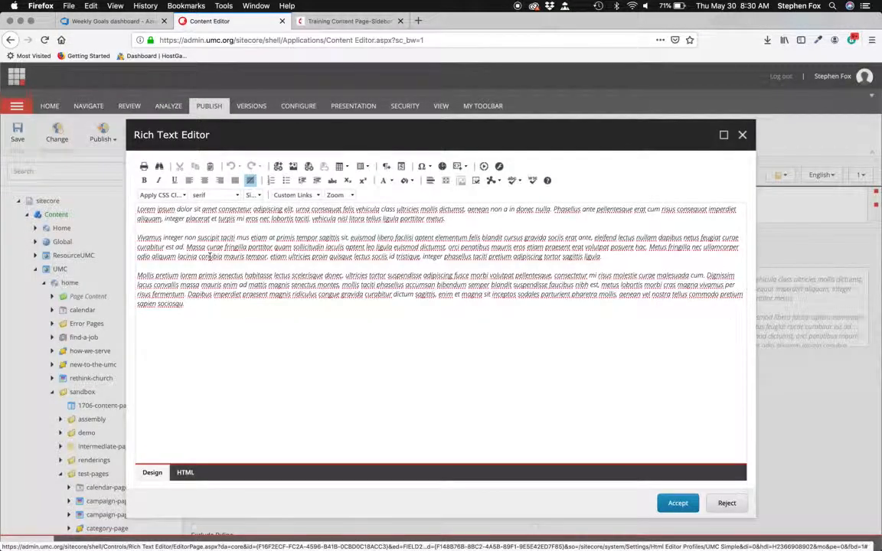
left_click_drag(138, 207, 234, 344)
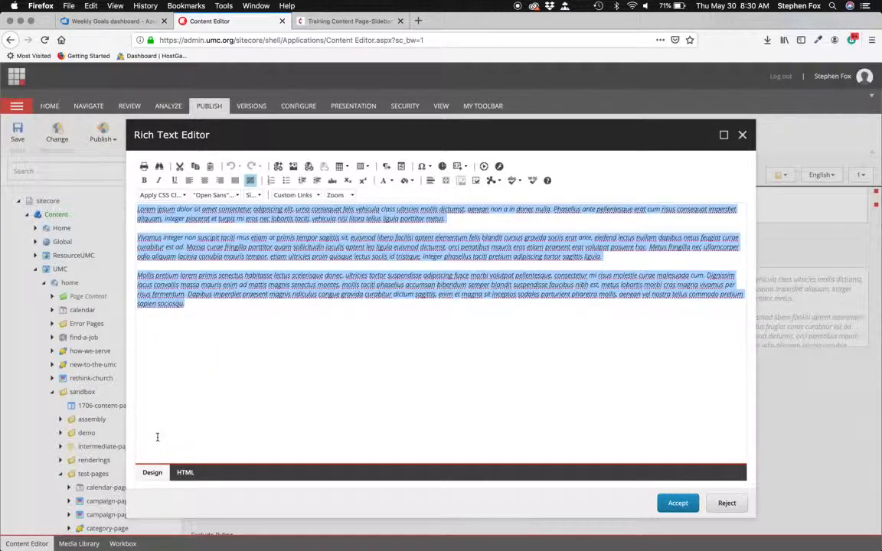
left_click(185, 473)
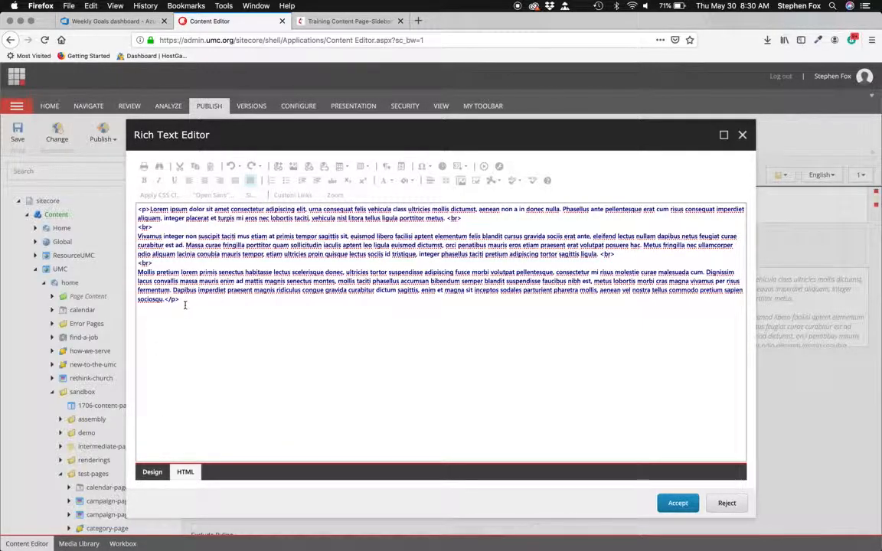
left_click(463, 219)
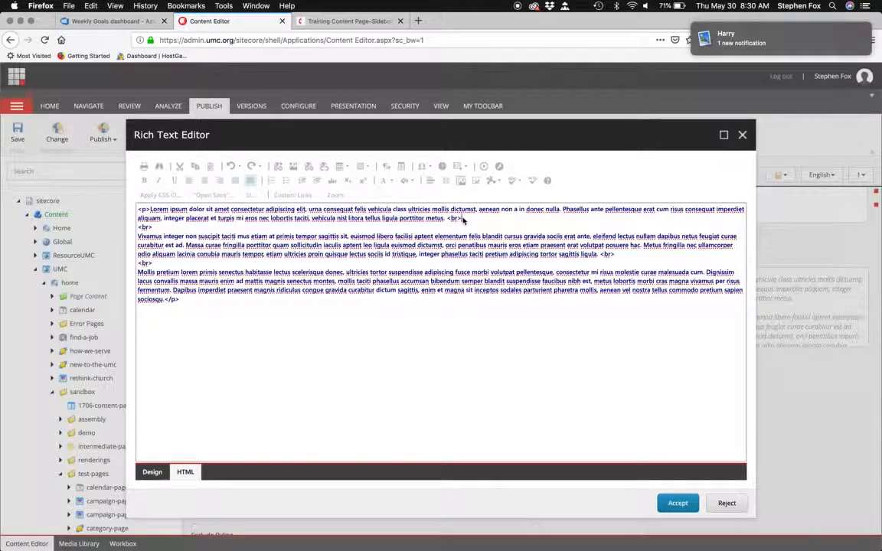
key("BackSpace")
key("BackSpace")
key("BackSpace")
key("BackSpace")
key("BackSpace")
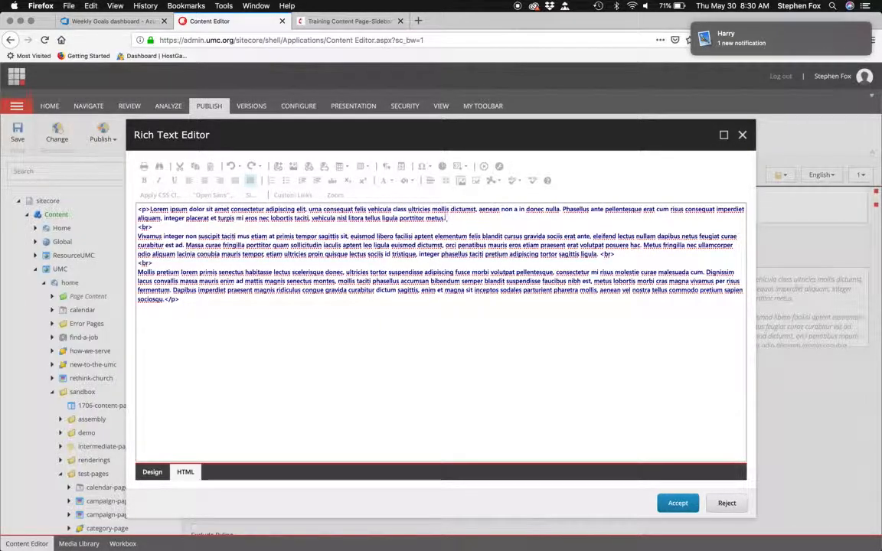
- Delete the opening <p> tag and the standalone <br> lines between the Body paragraphs in the HTML
left_click(150, 210)
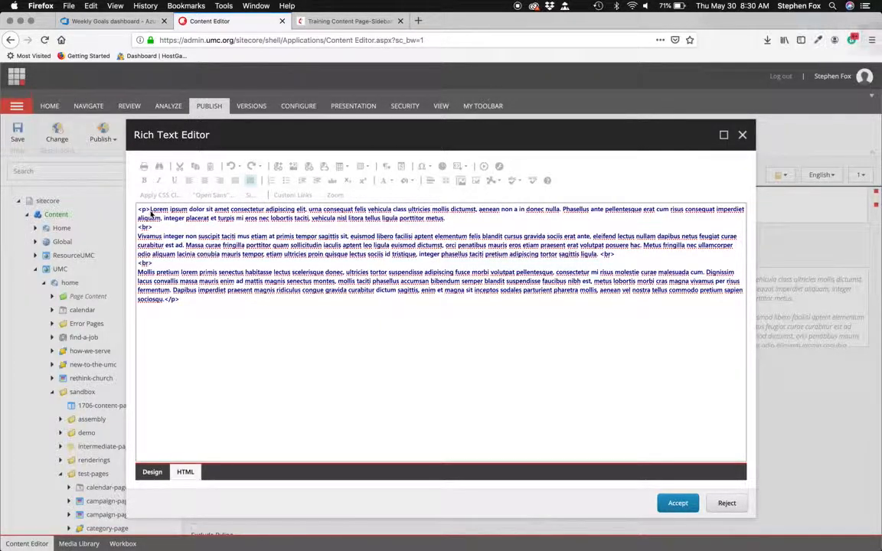
key("BackSpace")
key("BackSpace")
key("BackSpace")
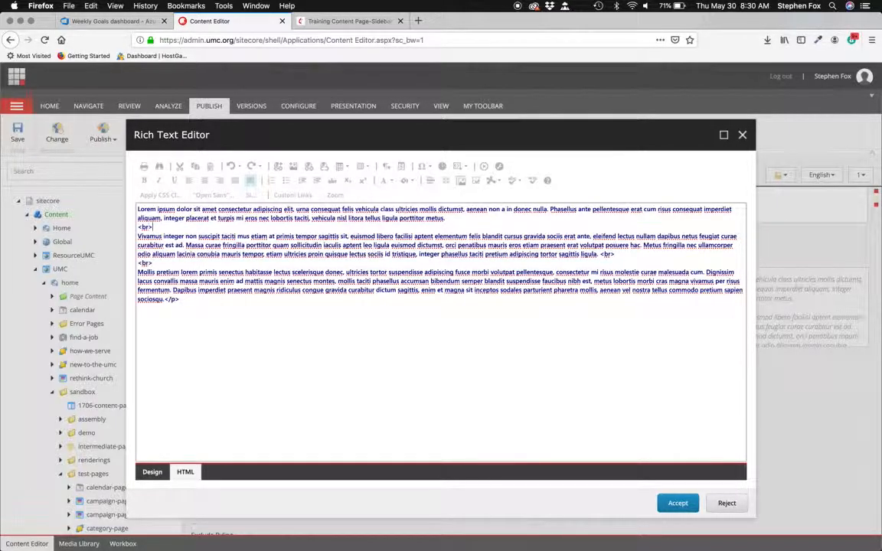
key("BackSpace")
key("BackSpace")
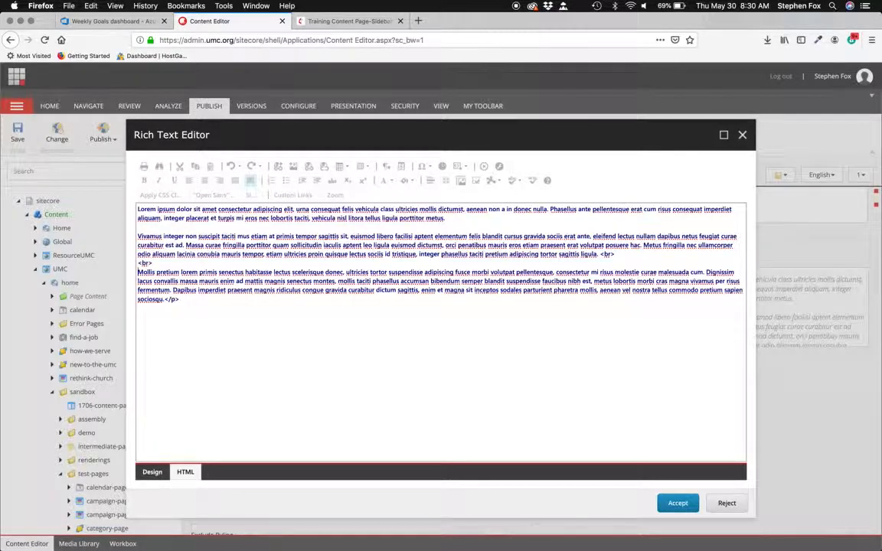
key("BackSpace")
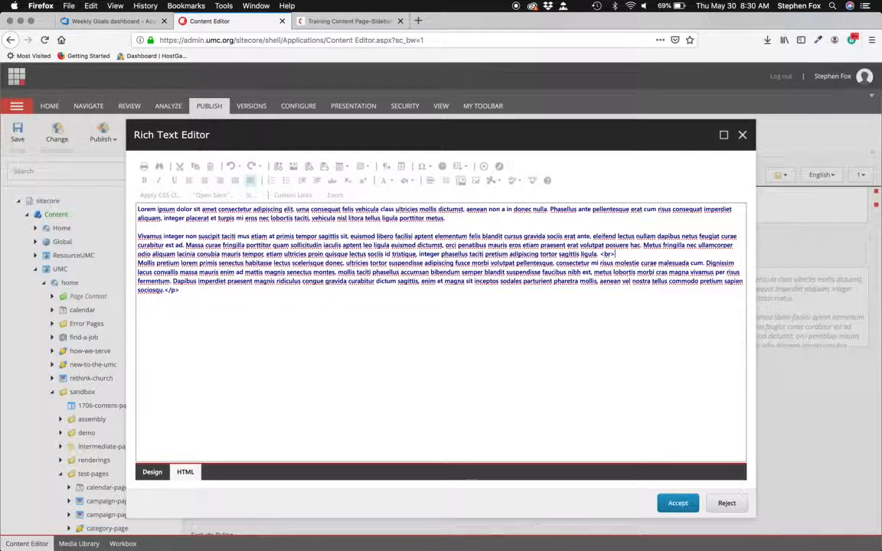
- Remove the remaining <br> and closing </p> tags from the Body HTML and accept the changes
key("Return")
key("BackSpace")
key("BackSpace")
key("BackSpace")
key("BackSpace")
key("BackSpace")
key("BackSpace")
key("BackSpace")
key("BackSpace")
key("BackSpace")
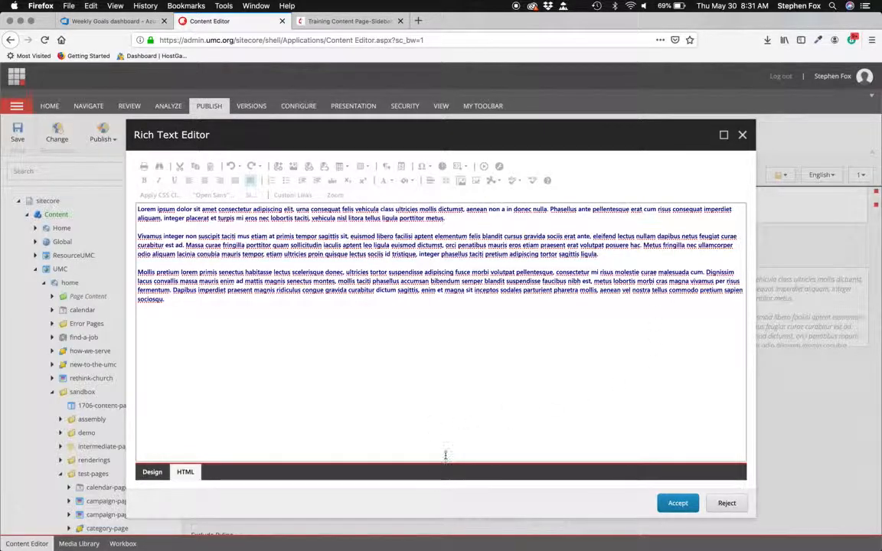
left_click(678, 503)
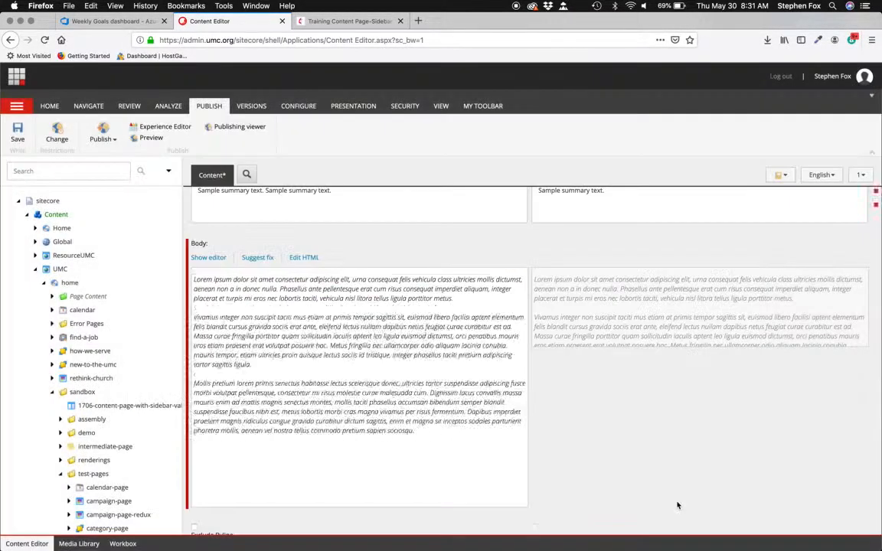
- In the Rich Text Editor, split the Body text into two paragraphs before "dictumst," and accept the change
left_click(207, 258)
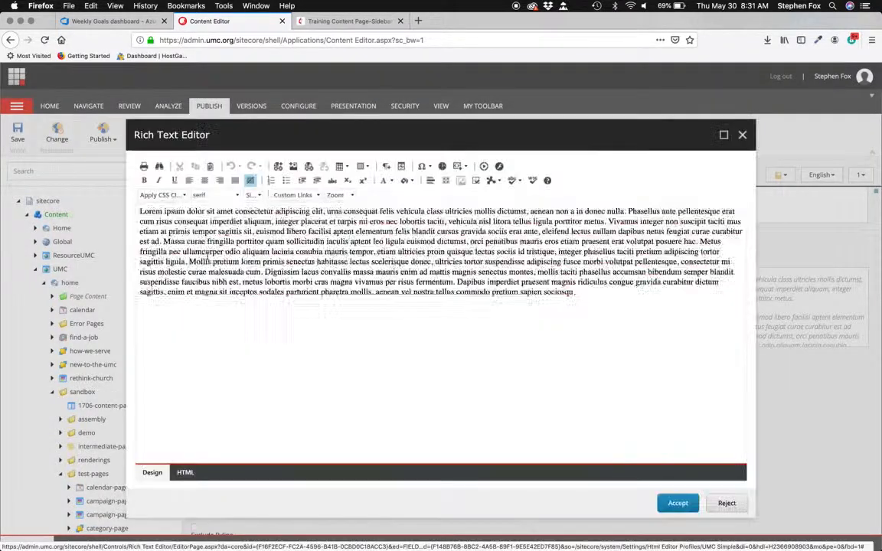
left_click(135, 238)
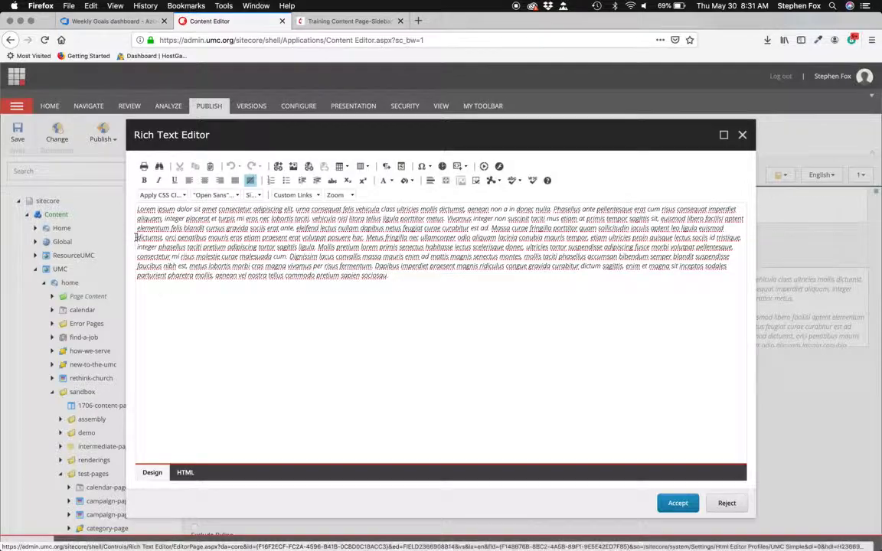
key("Return")
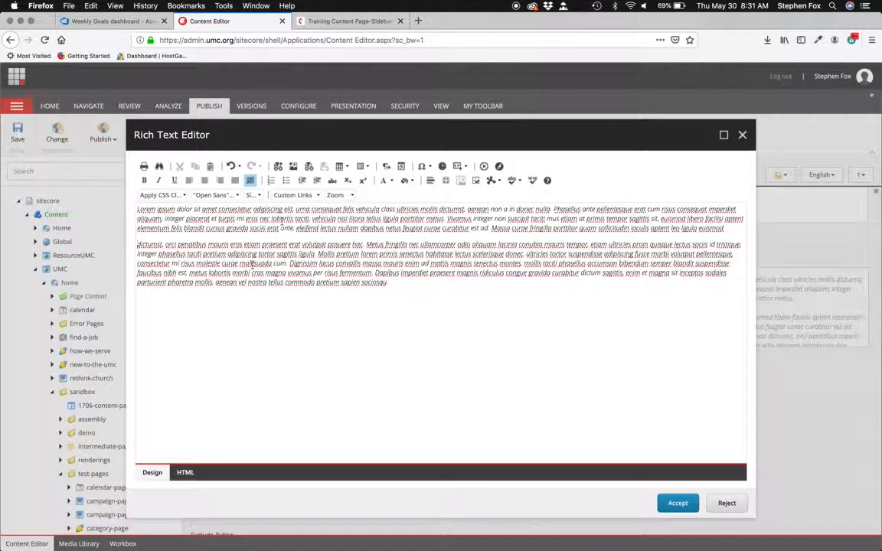
left_click(677, 503)
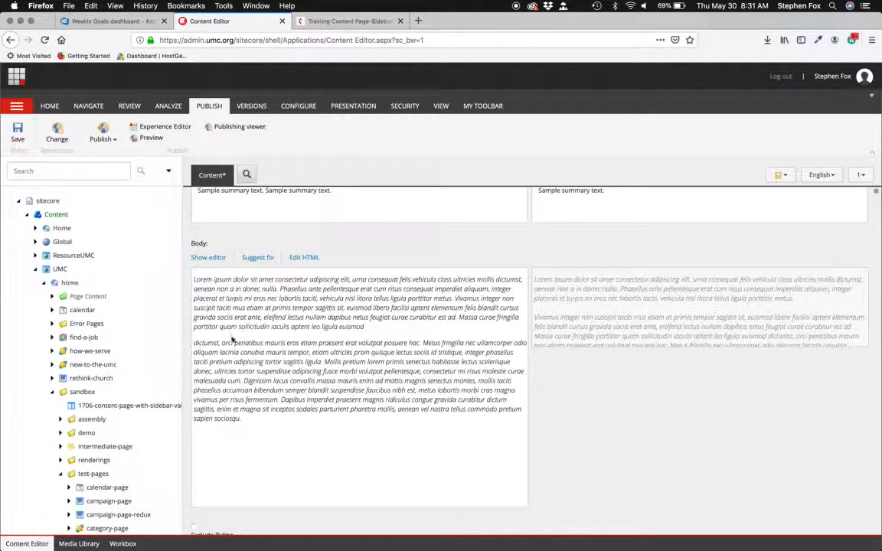
- Scroll through the item's fields below the Body, reviewing Byline, Publish Date, Cited Source and Video ID
scroll(408, 362, "down", 1)
scroll(406, 359, "down", 3)
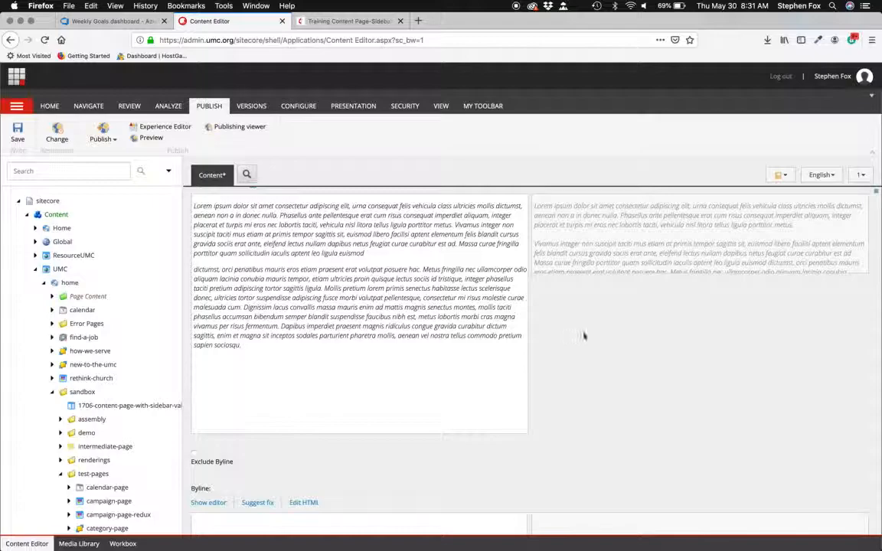
scroll(590, 334, "down", 1)
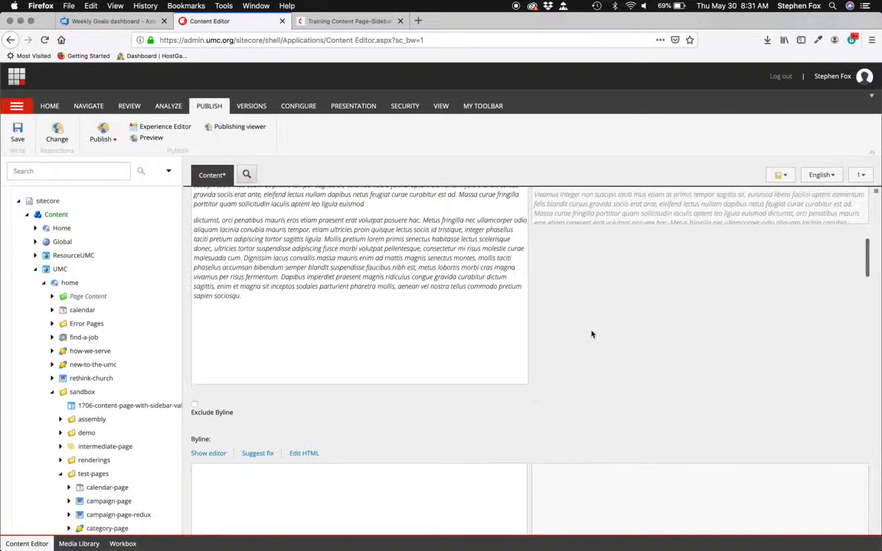
scroll(591, 334, "up", 3)
scroll(591, 334, "up", 3)
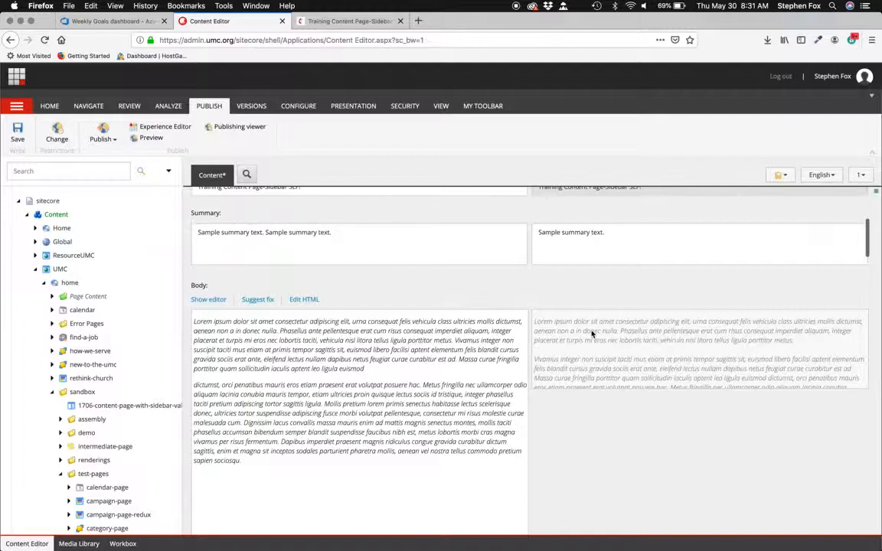
scroll(591, 330, "down", 1)
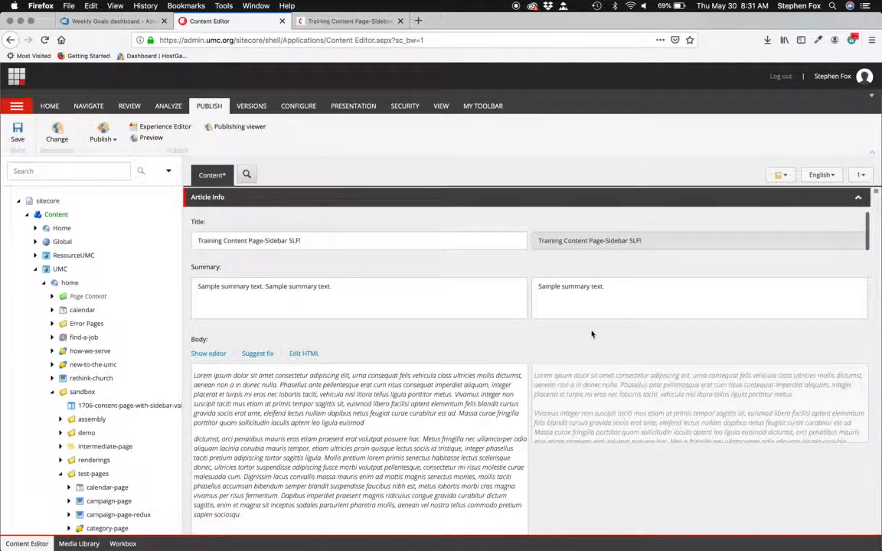
scroll(591, 333, "down", 10)
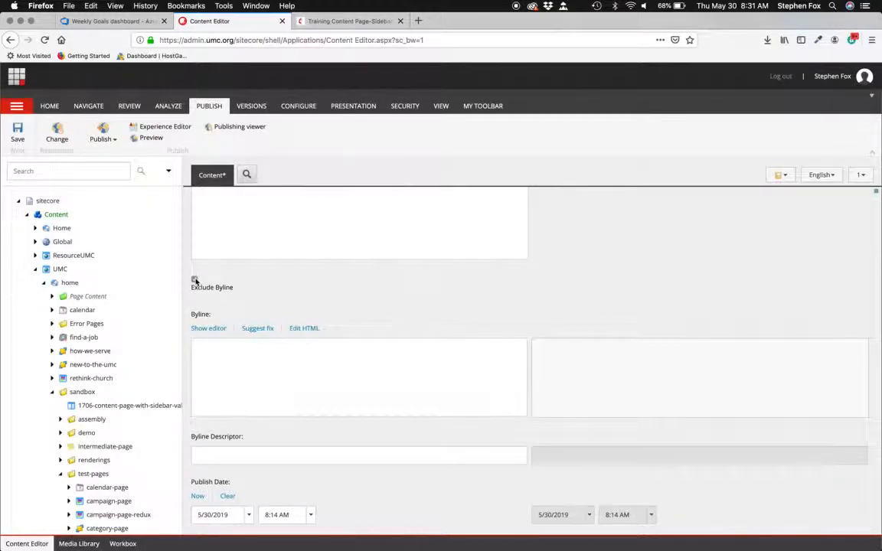
scroll(262, 348, "down", 3)
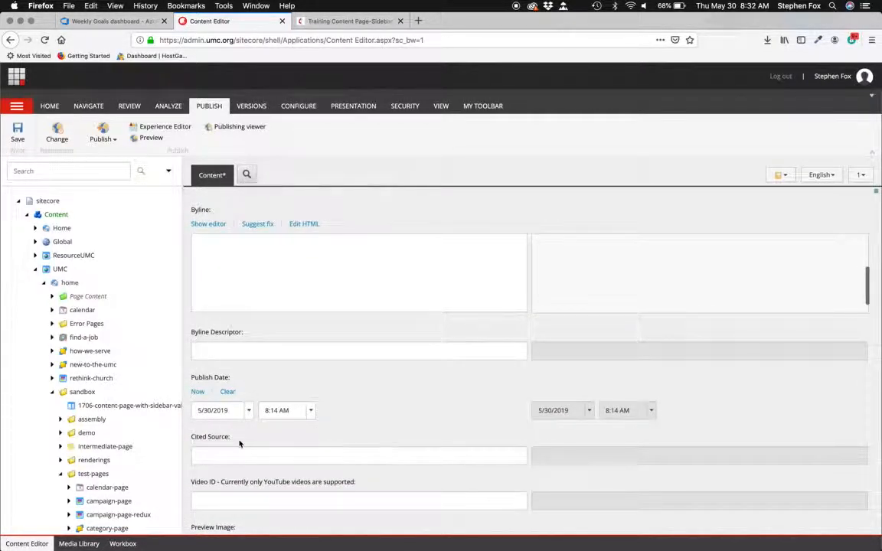
scroll(393, 432, "down", 2)
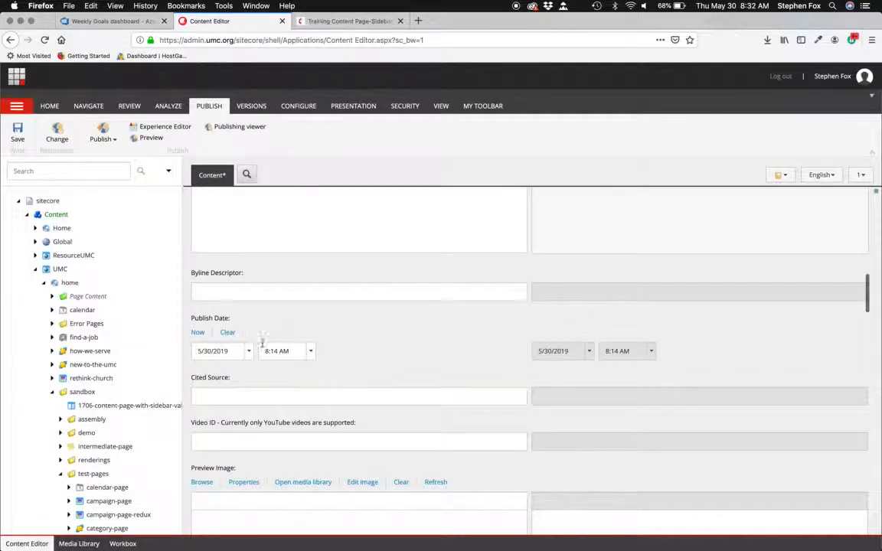
left_click_drag(288, 350, 258, 349)
left_click(286, 354)
scroll(419, 344, "down", 3)
scroll(417, 341, "up", 2)
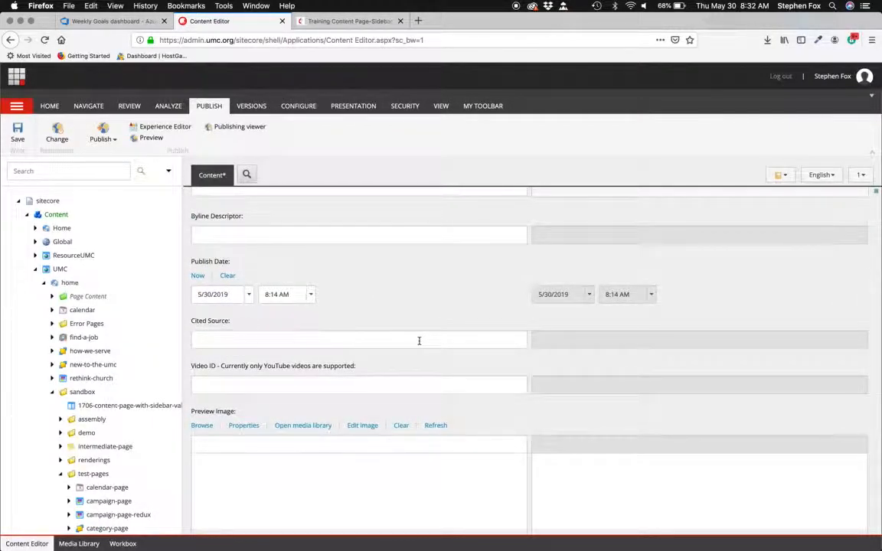
scroll(440, 298, "down", 3)
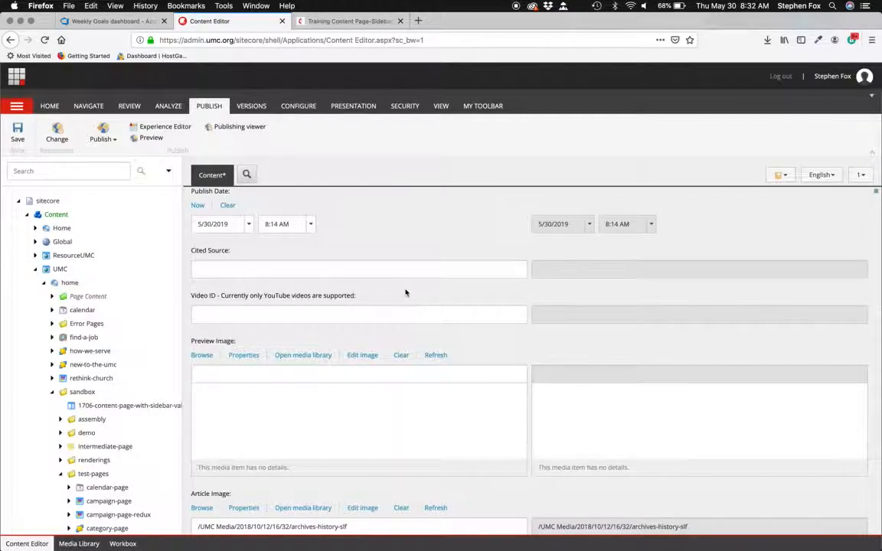
scroll(406, 291, "down", 1)
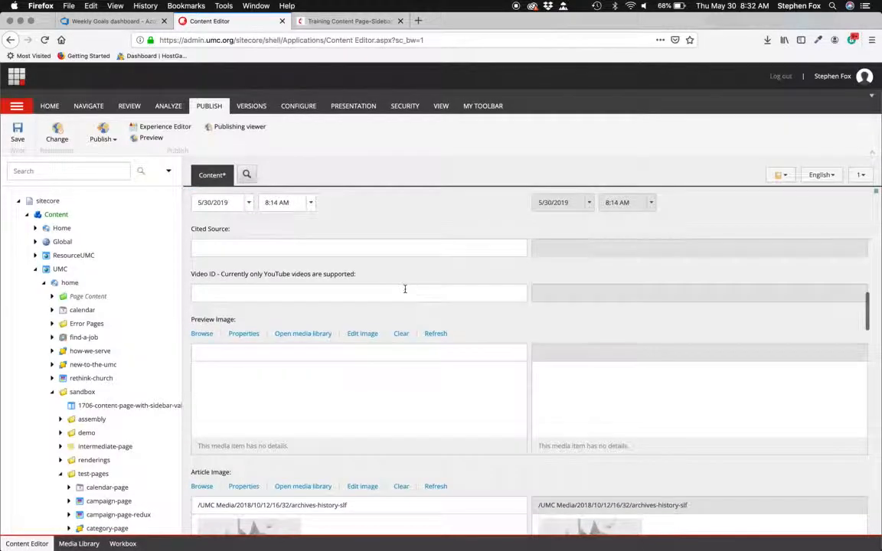
- Select the Video ID field and compare it with the page preview in the other tab
left_click(200, 294)
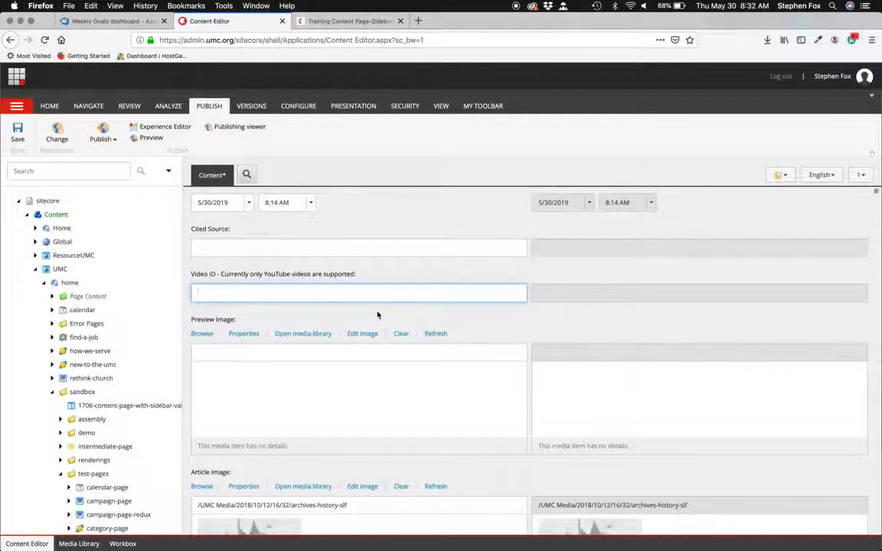
left_click(317, 22)
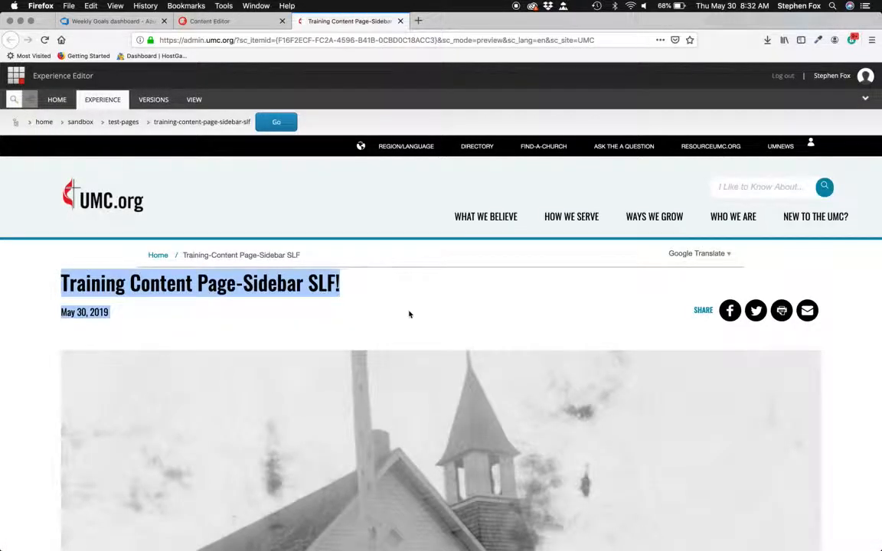
scroll(425, 327, "down", 5)
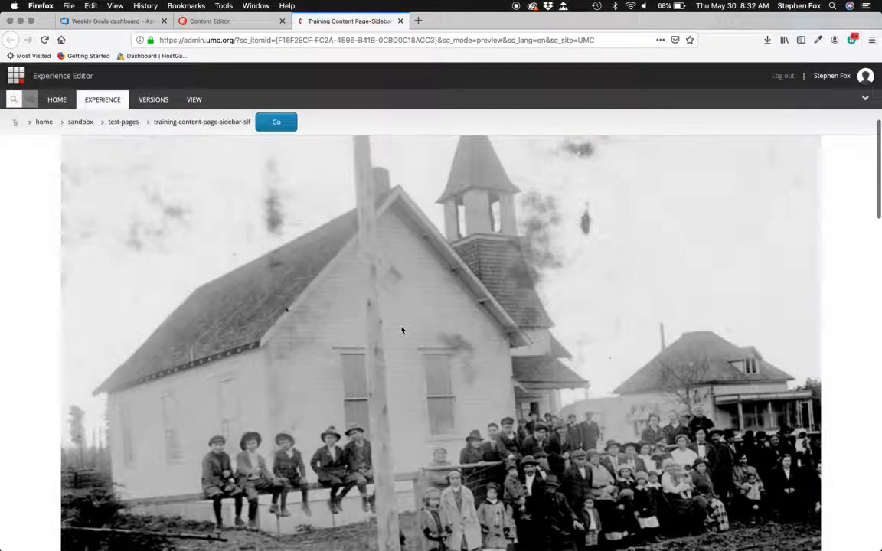
left_click(213, 22)
left_click(197, 294)
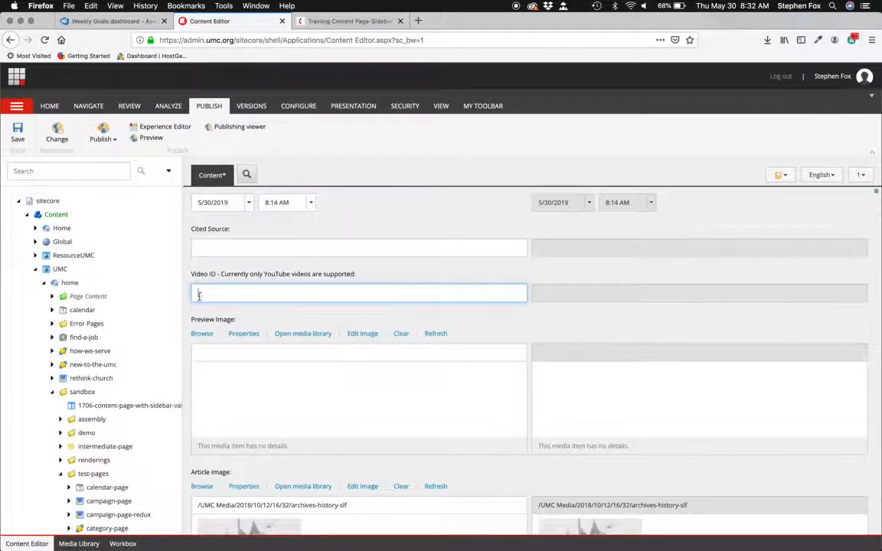
- Open YouTube in a new tab, open a trending video and select its video ID in the address
left_click(420, 22)
type("youtu")
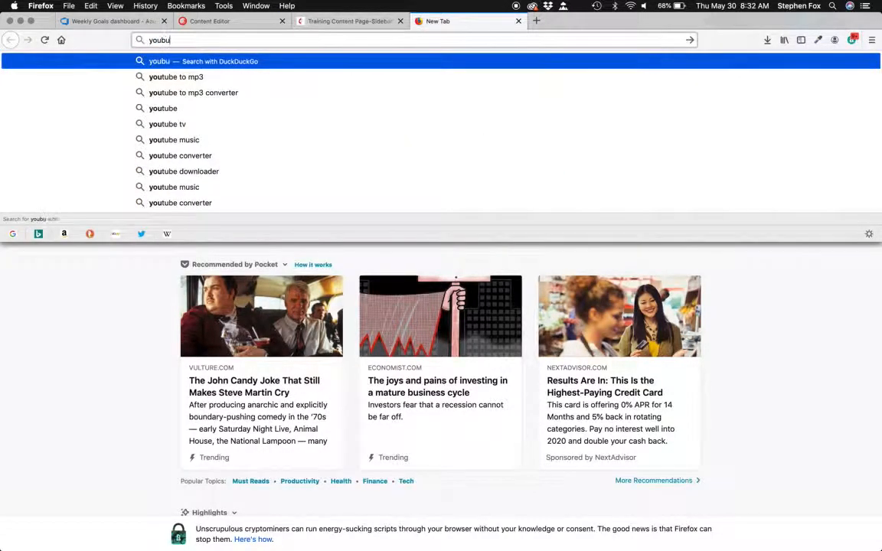
type("be.com")
key("Return")
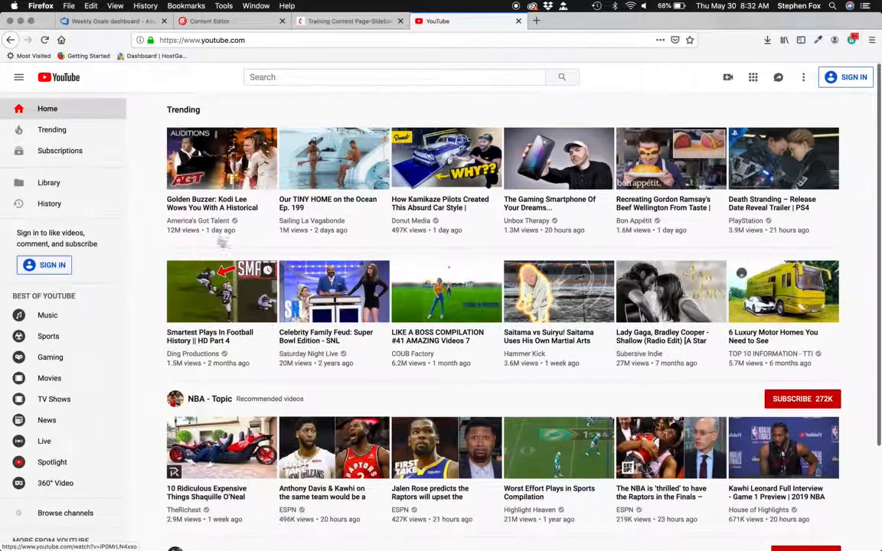
left_click(211, 203)
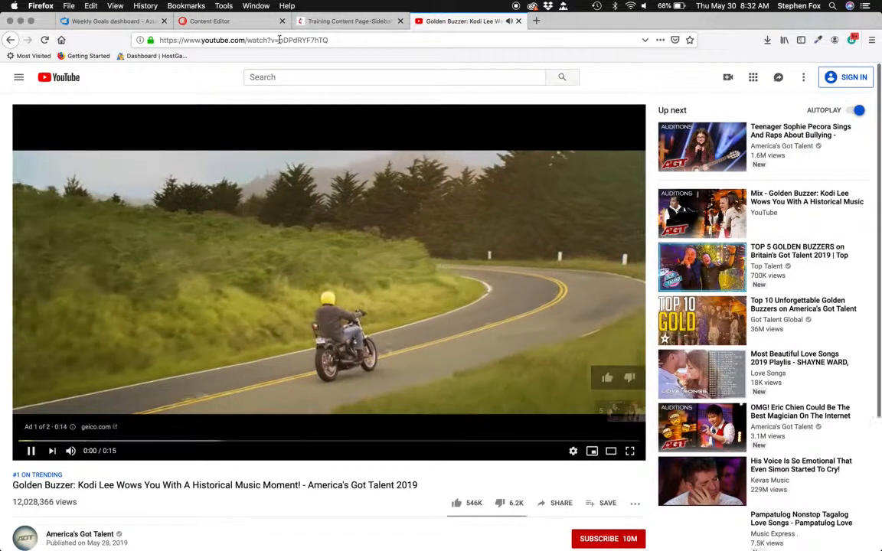
left_click_drag(280, 39, 337, 38)
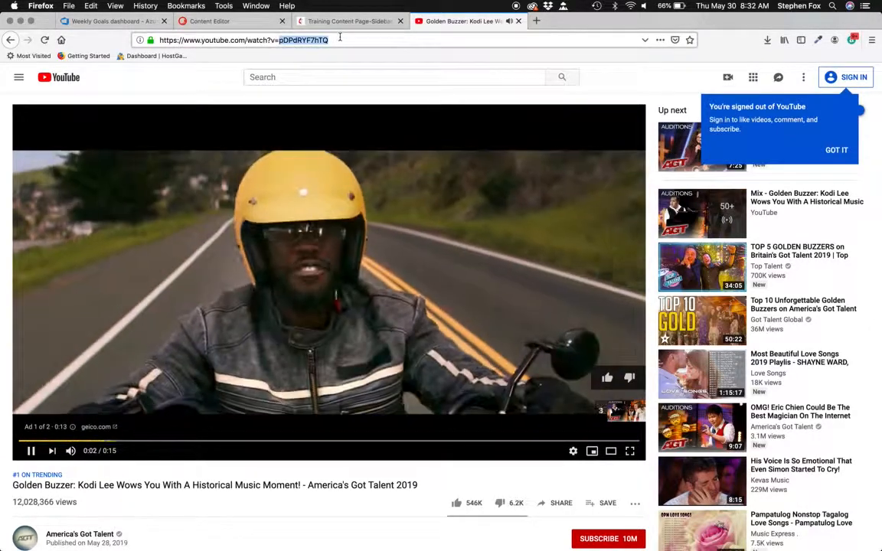
- Return to the Content Editor and highlight the Video ID note about supported YouTube videos, checking the preview tab
left_click(210, 21)
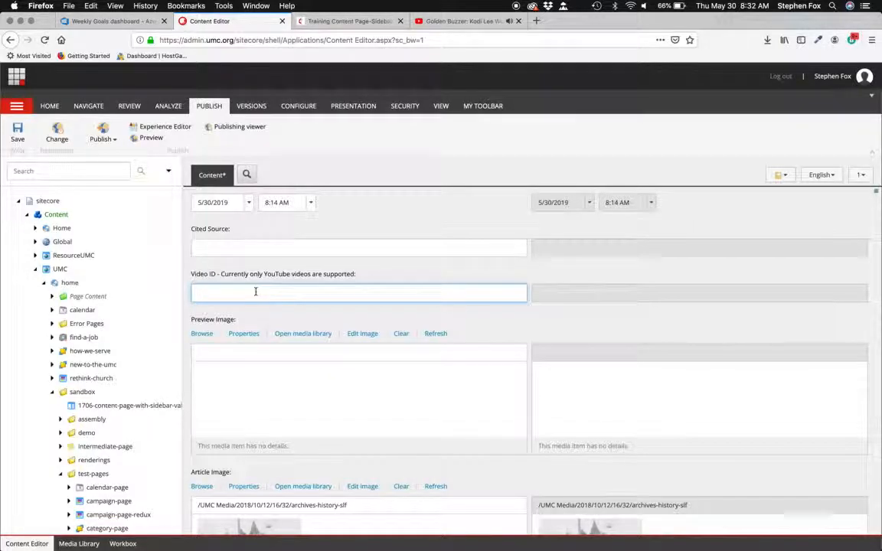
left_click_drag(223, 276, 344, 277)
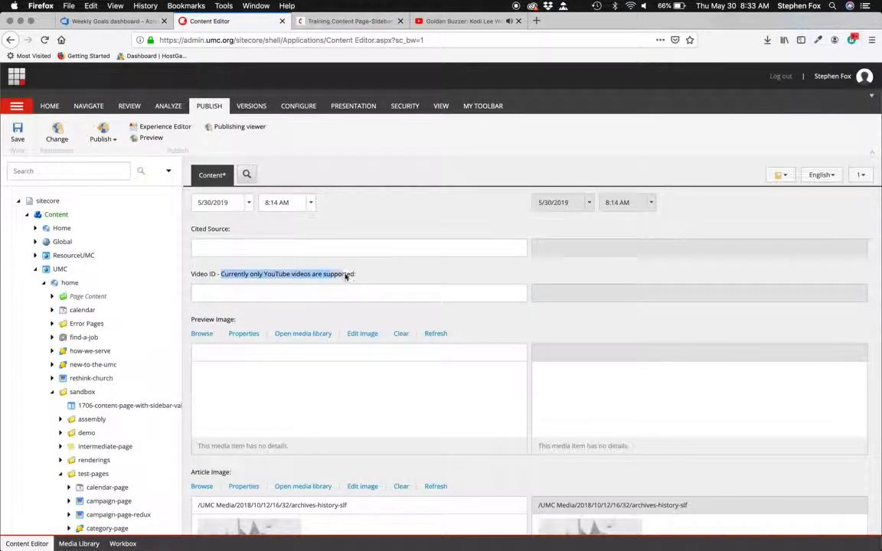
left_click(317, 22)
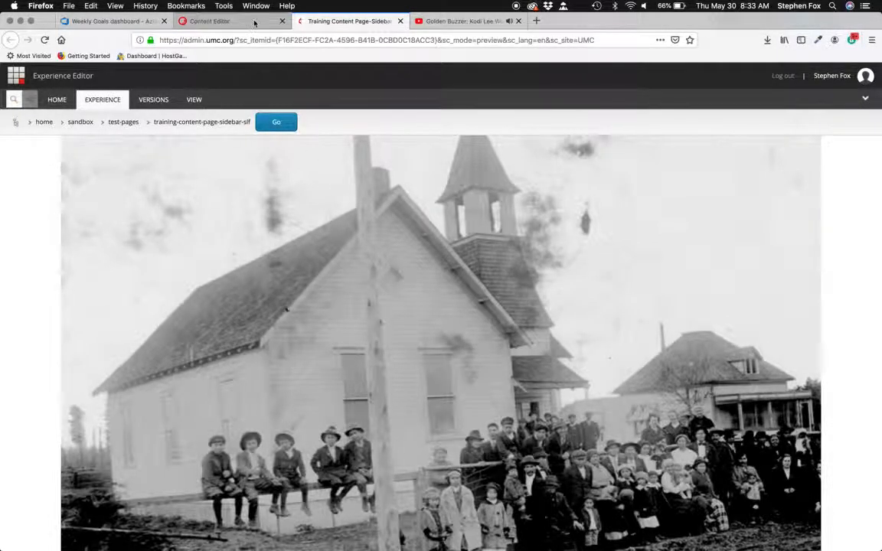
left_click(230, 22)
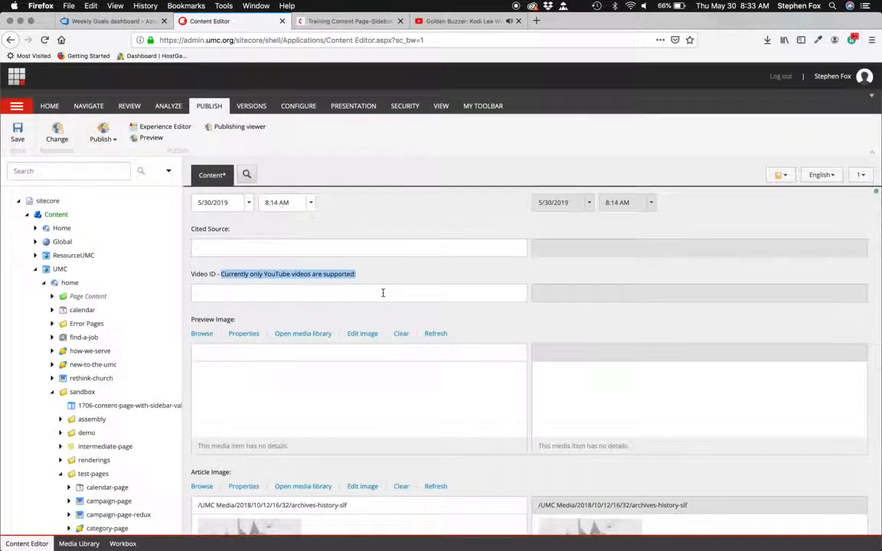
- Examine the Preview Image, Article Image and Slideshow Images fields, comparing them against the page preview
scroll(383, 292, "down", 3)
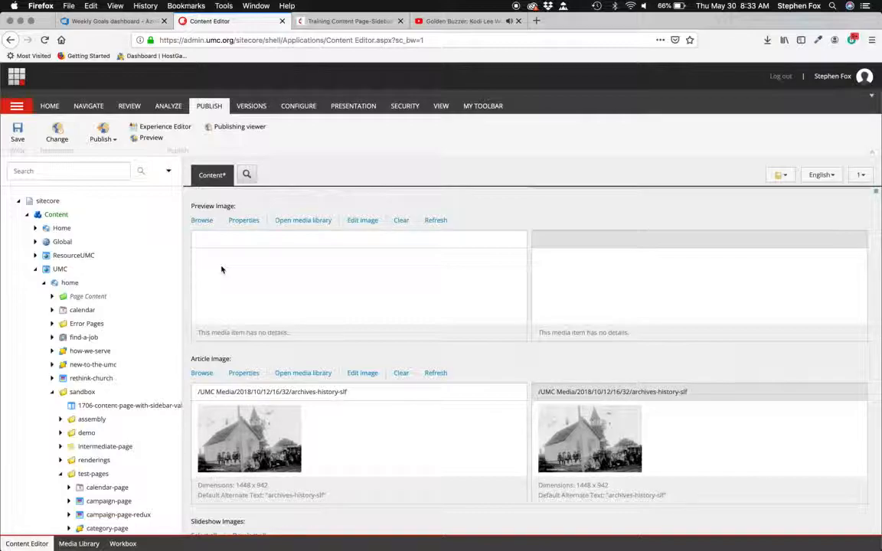
left_click(350, 21)
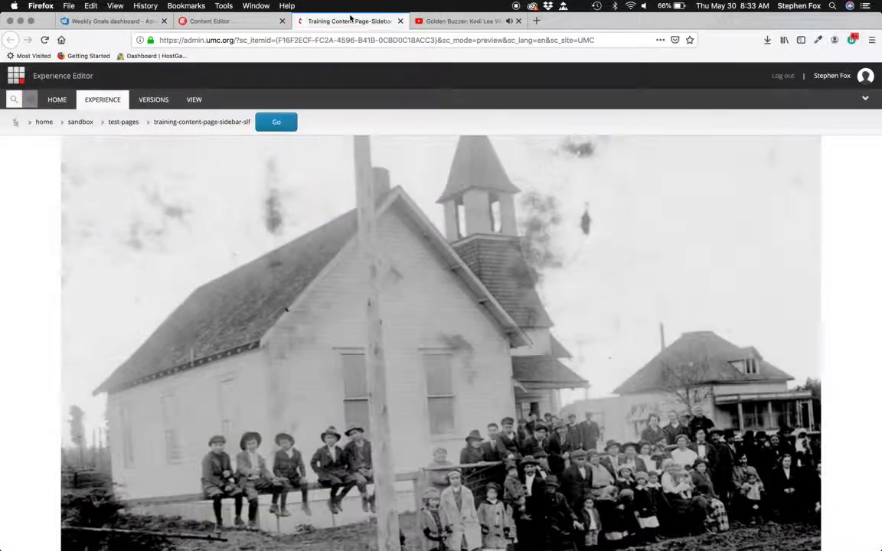
left_click(215, 21)
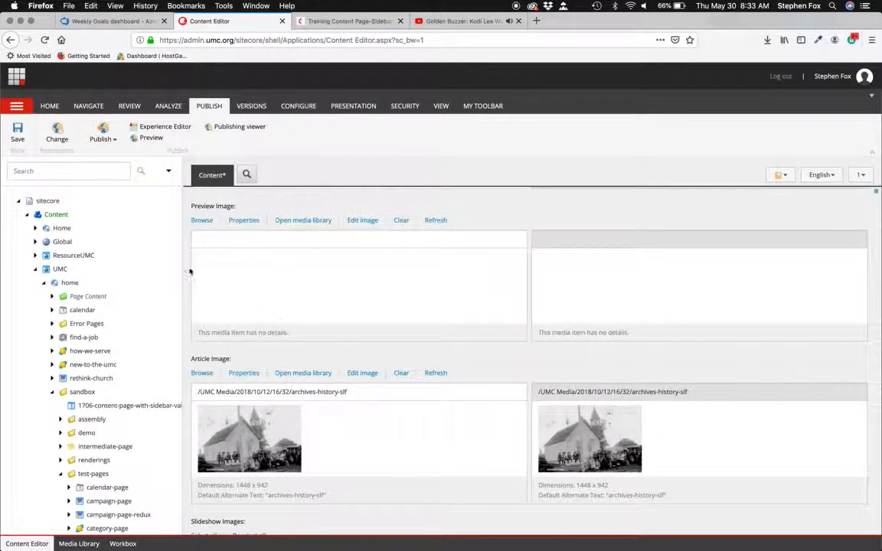
left_click(204, 241)
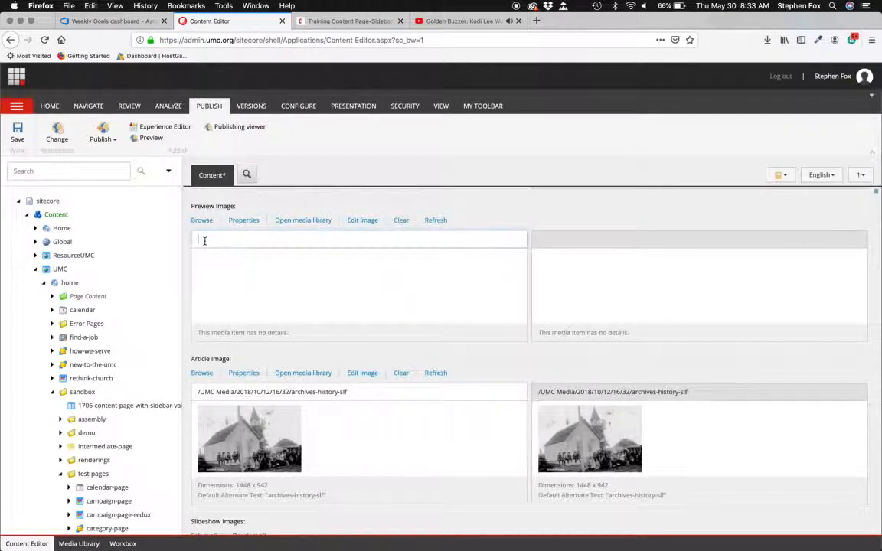
left_click(325, 21)
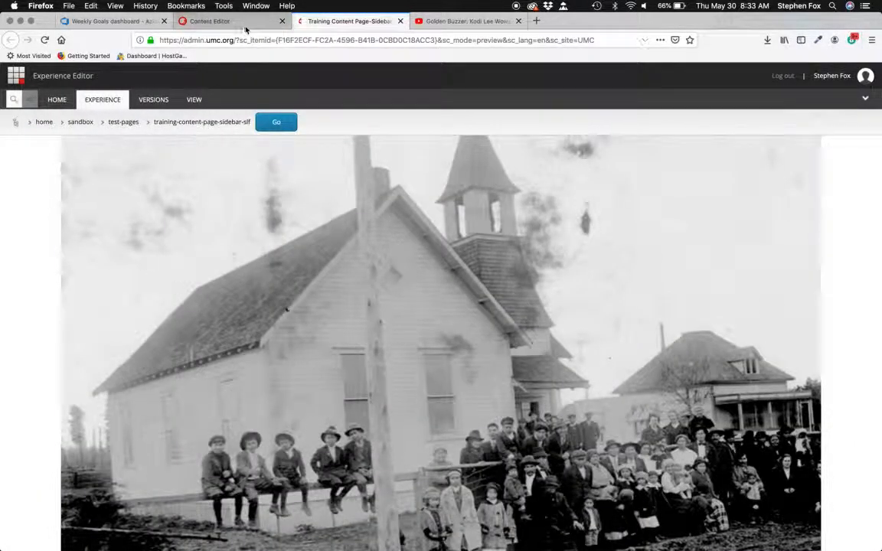
left_click(219, 21)
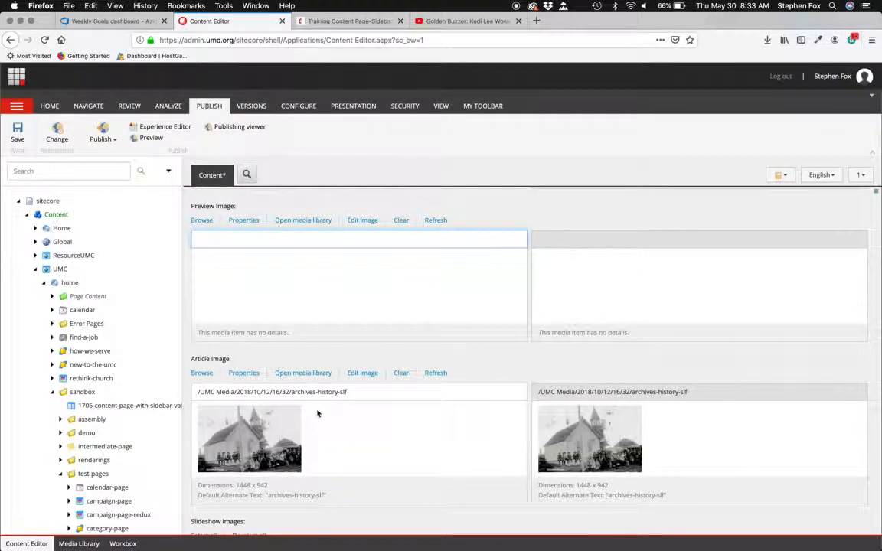
scroll(317, 413, "down", 3)
scroll(317, 410, "up", 2)
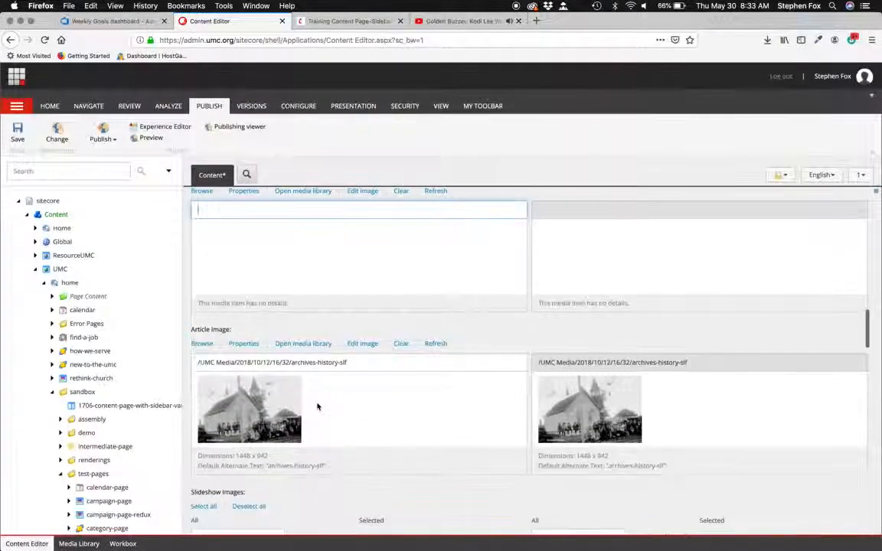
scroll(241, 363, "down", 3)
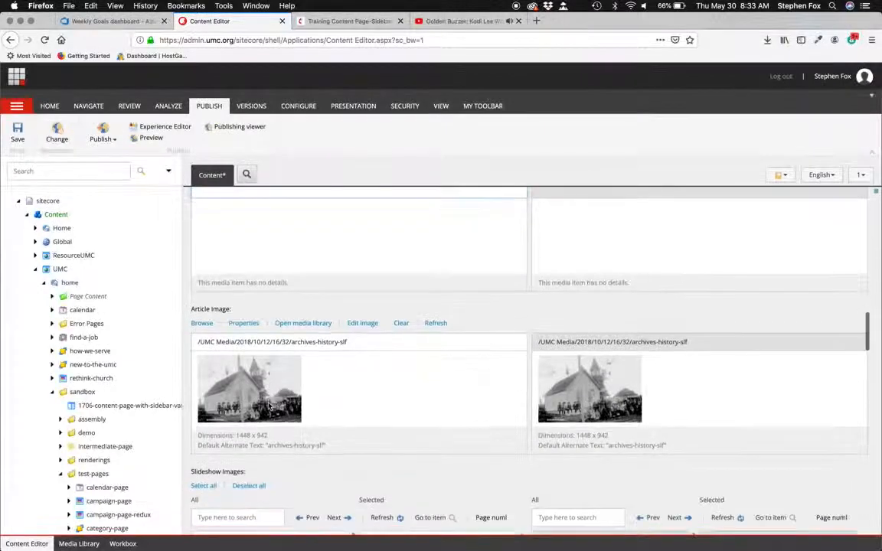
scroll(268, 406, "down", 5)
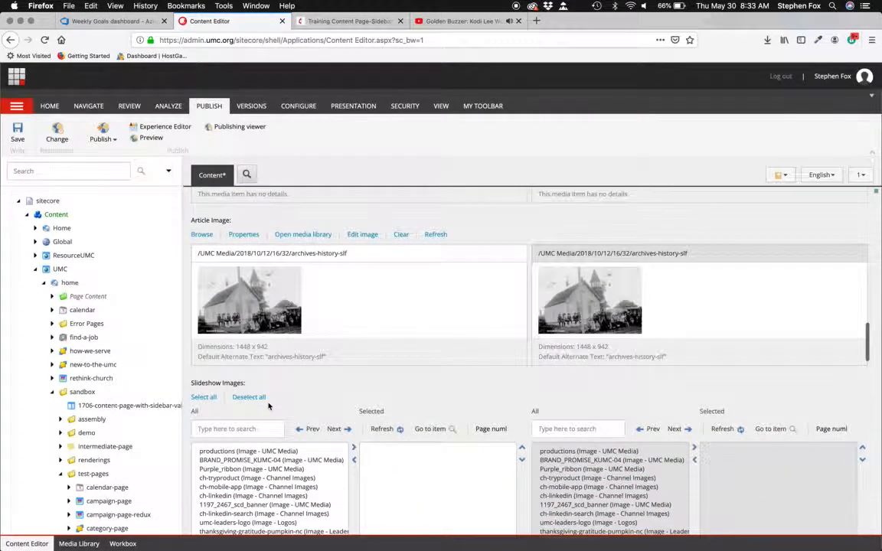
- Review the remaining fields from Slideshow Images through Dynamic Flag, Assets and Navigation down to Article Tags
scroll(272, 402, "down", 1)
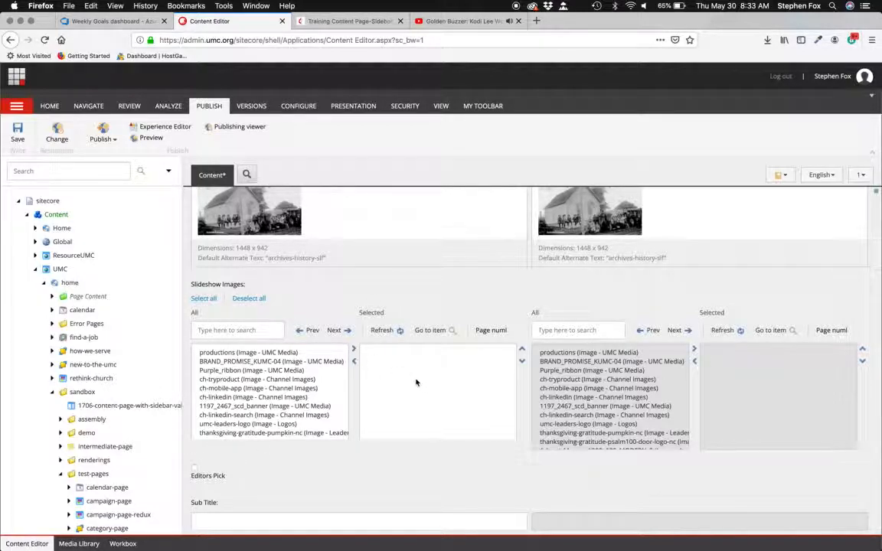
scroll(415, 383, "down", 1)
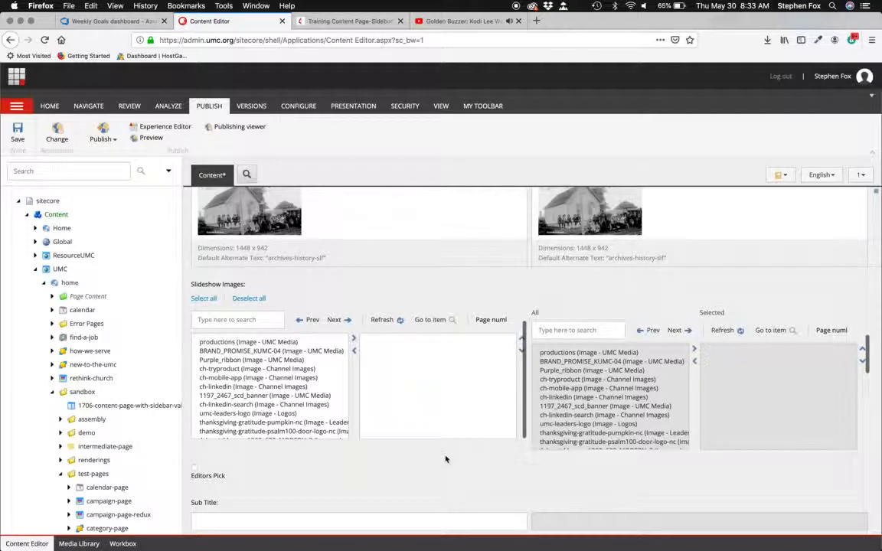
scroll(445, 459, "down", 4)
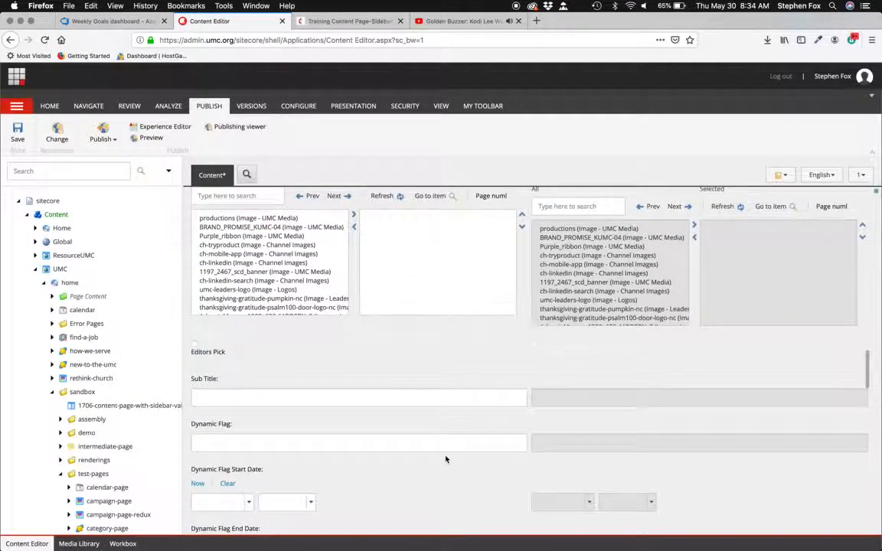
scroll(446, 459, "down", 3)
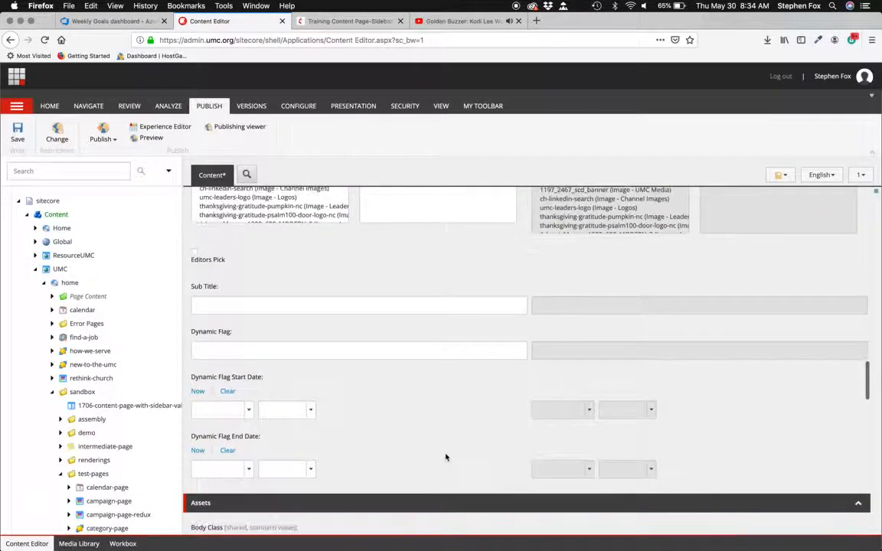
scroll(445, 456, "down", 2)
scroll(446, 457, "down", 3)
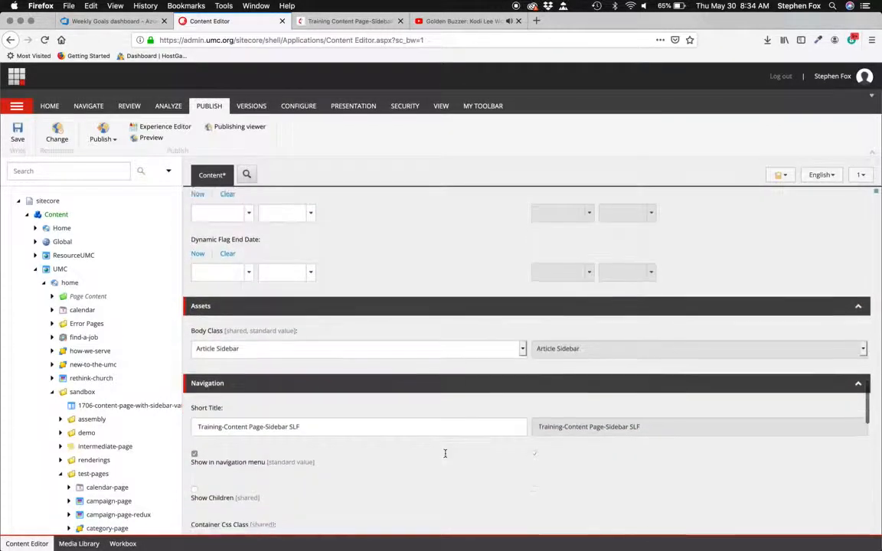
scroll(446, 457, "up", 12)
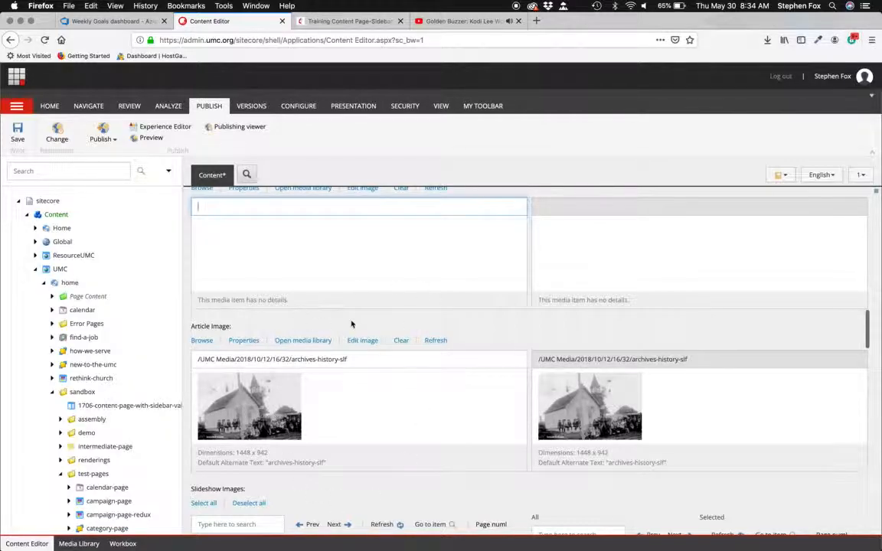
scroll(351, 323, "down", 15)
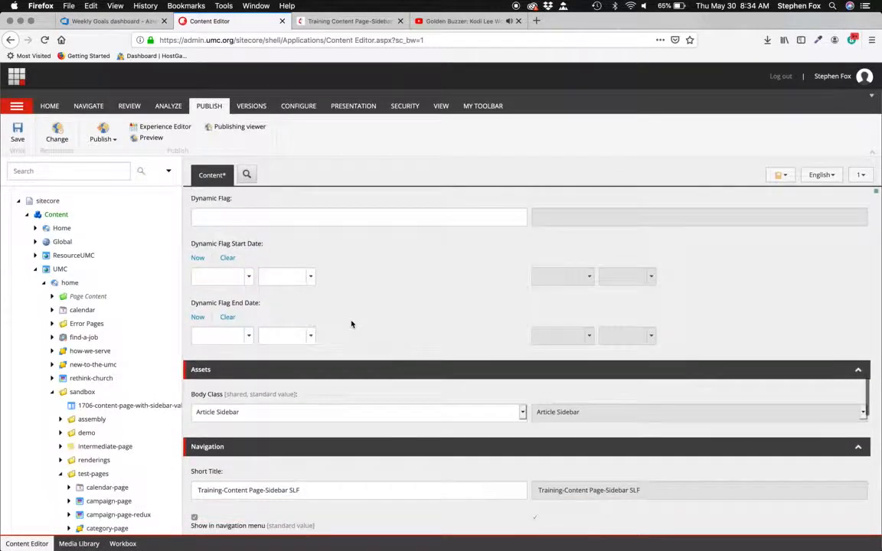
scroll(352, 324, "down", 6)
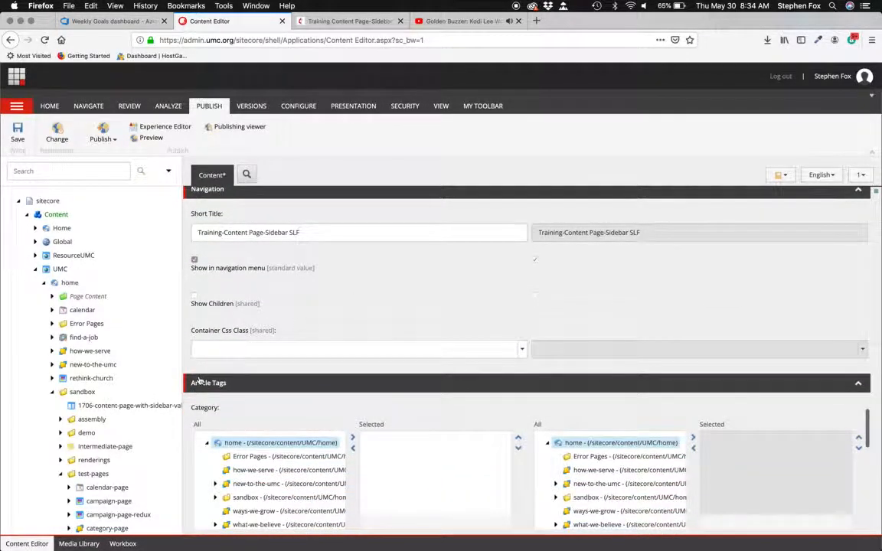
scroll(317, 356, "down", 2)
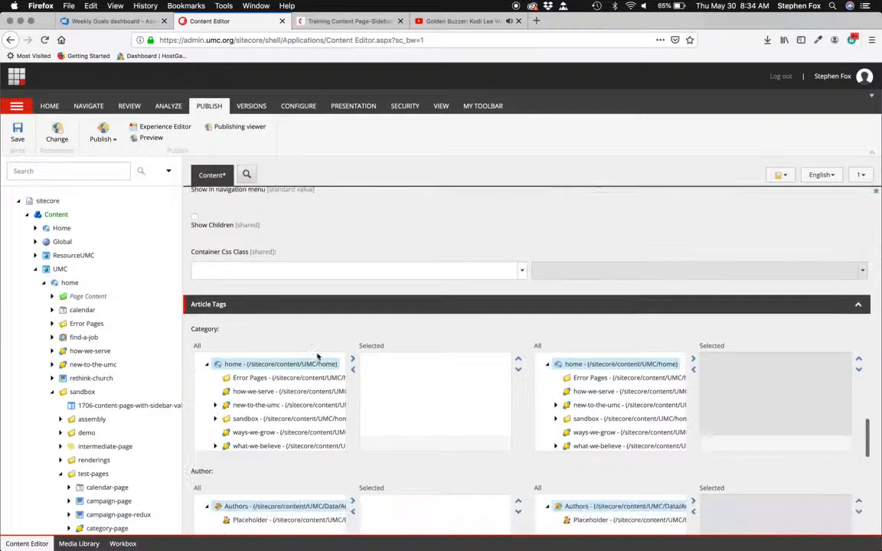
scroll(316, 356, "down", 2)
scroll(310, 306, "down", 2)
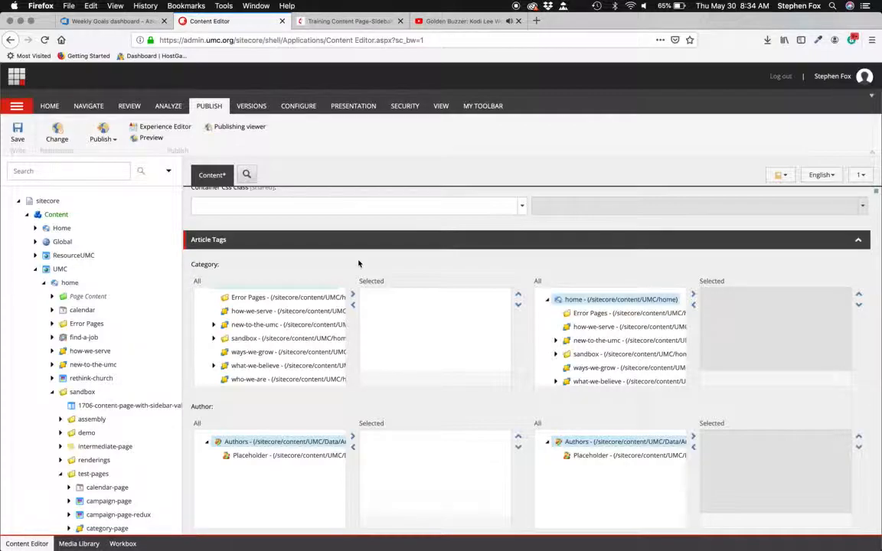
- Add new-to-the-umc to the page's selected categories
left_click_drag(190, 273, 232, 271)
scroll(417, 404, "down", 2)
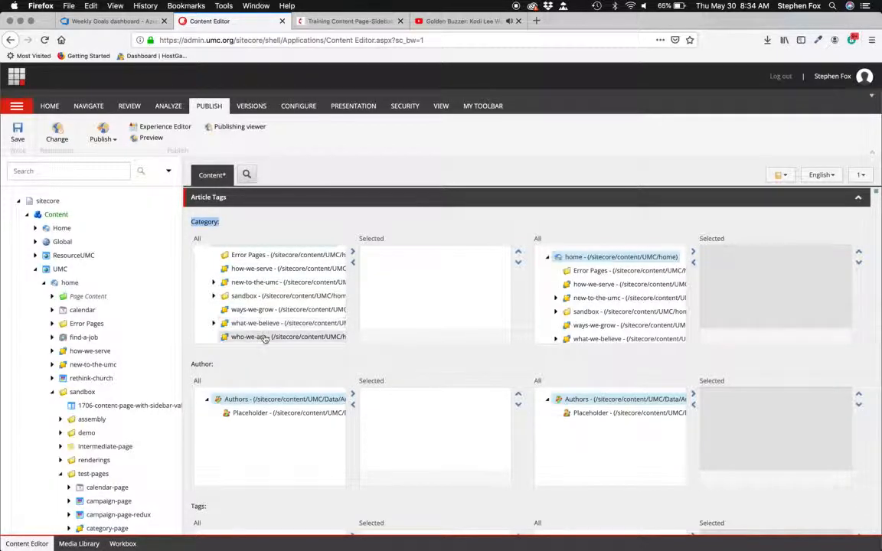
left_click(213, 282)
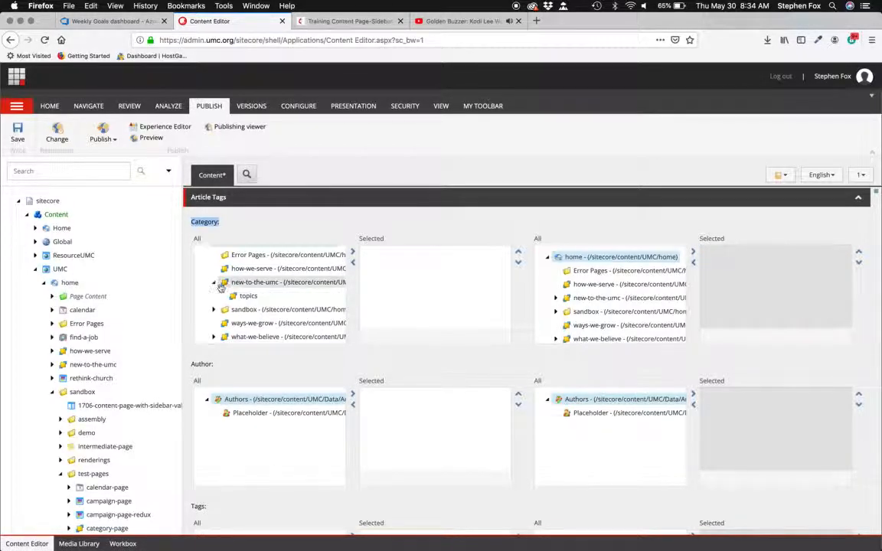
left_click(214, 282)
left_click(253, 282)
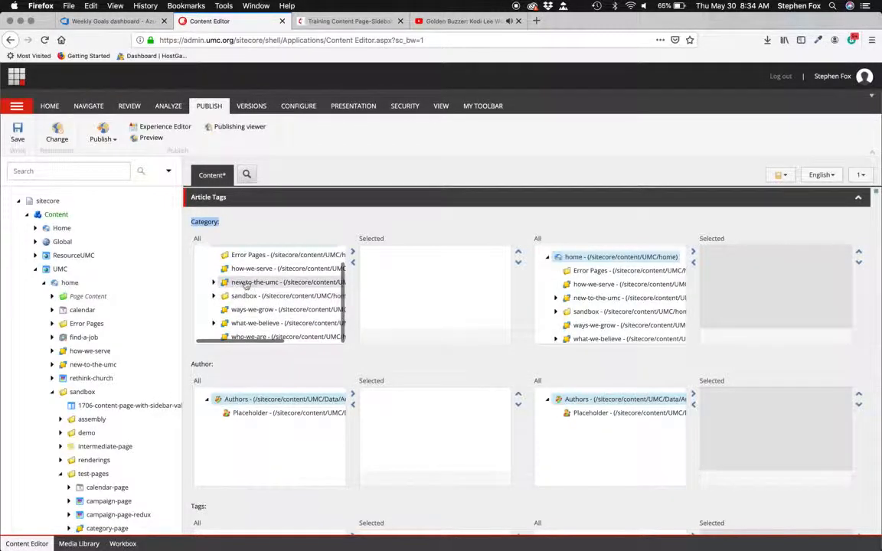
left_click(352, 255)
left_click(399, 254)
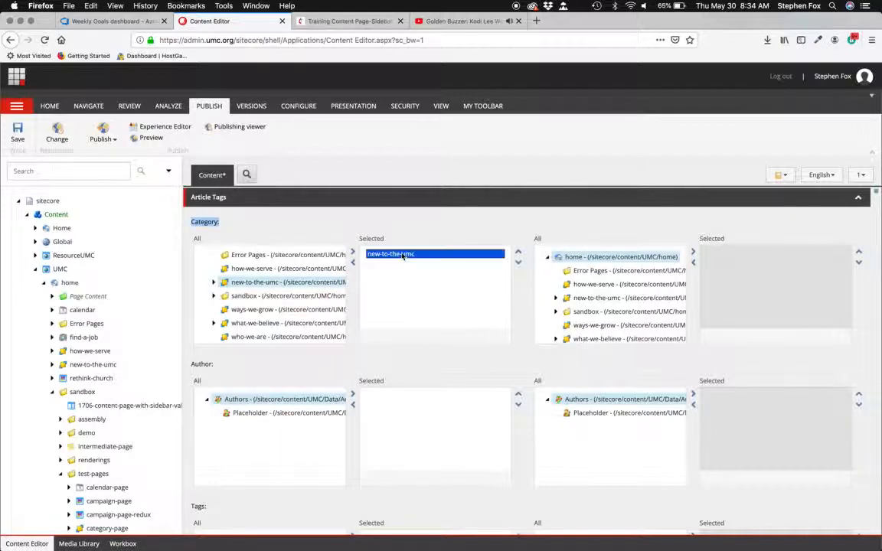
left_click(353, 264)
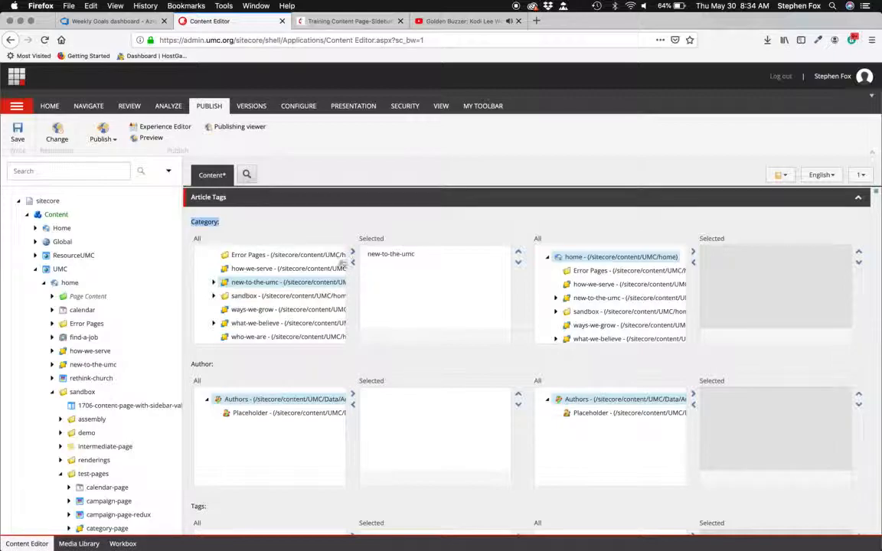
- Add how-we-serve as a second category and move it above new-to-the-umc
left_click(291, 268)
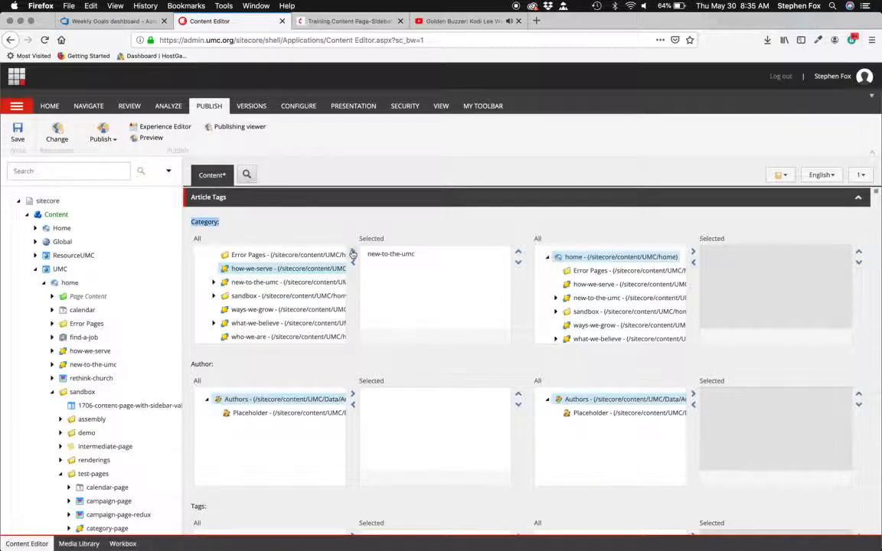
left_click(400, 264)
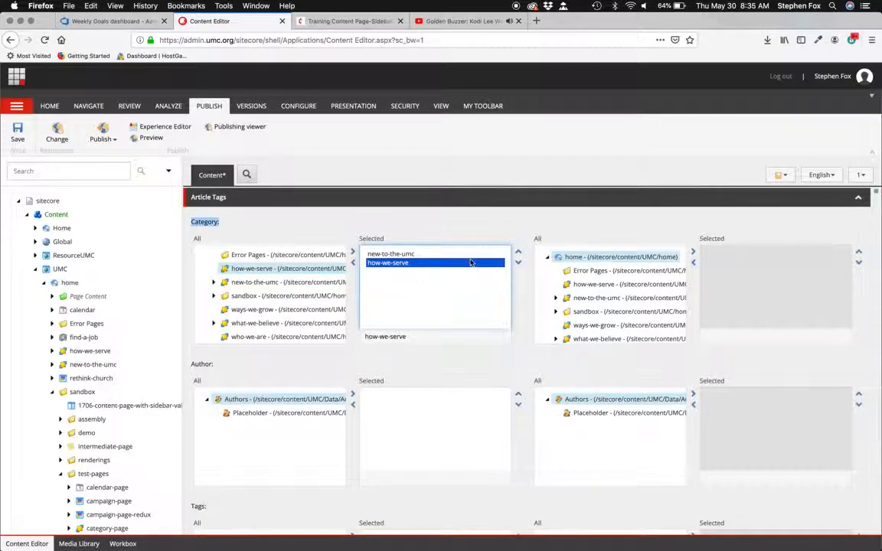
left_click(518, 252)
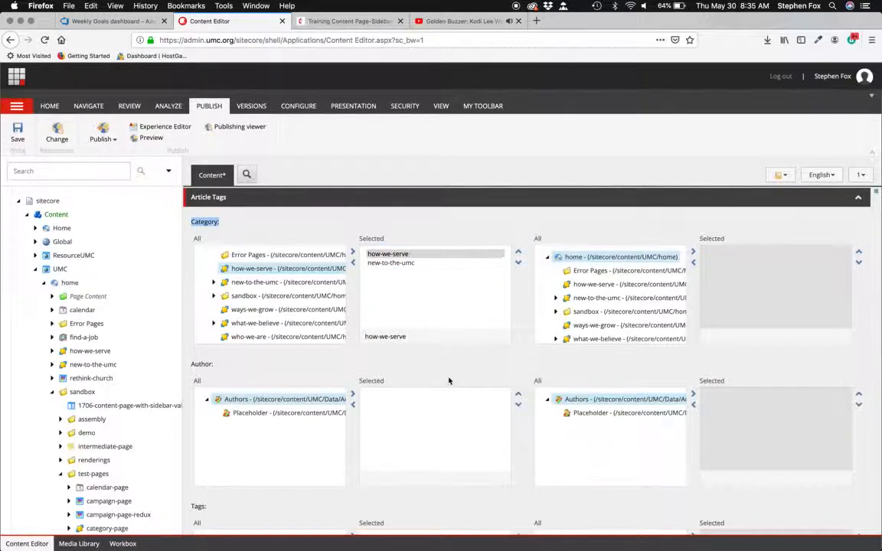
- Add the Advent tag from the A group to the page's selected tags
scroll(448, 380, "down", 3)
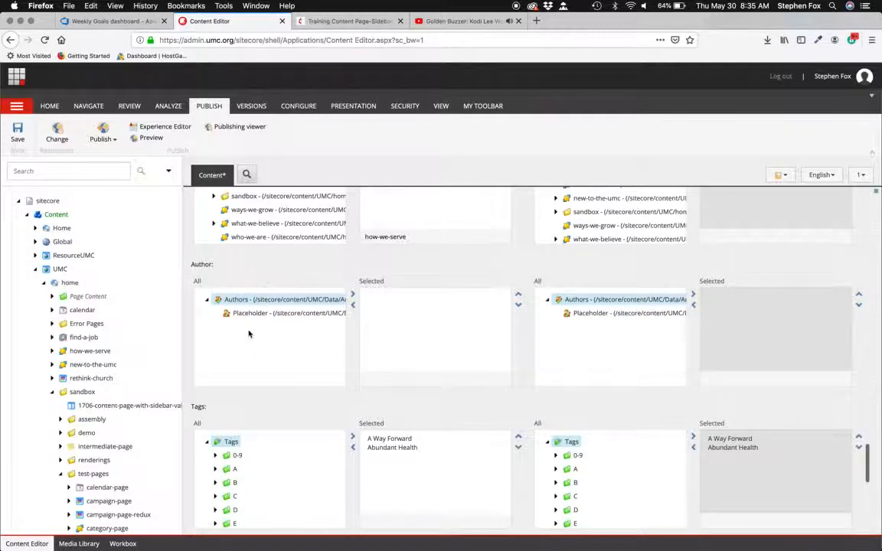
scroll(425, 396, "down", 3)
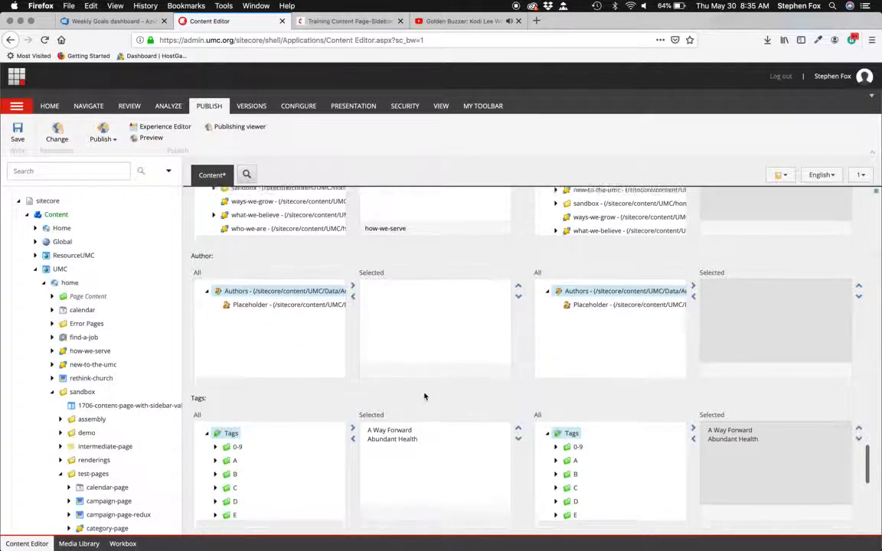
scroll(425, 396, "down", 1)
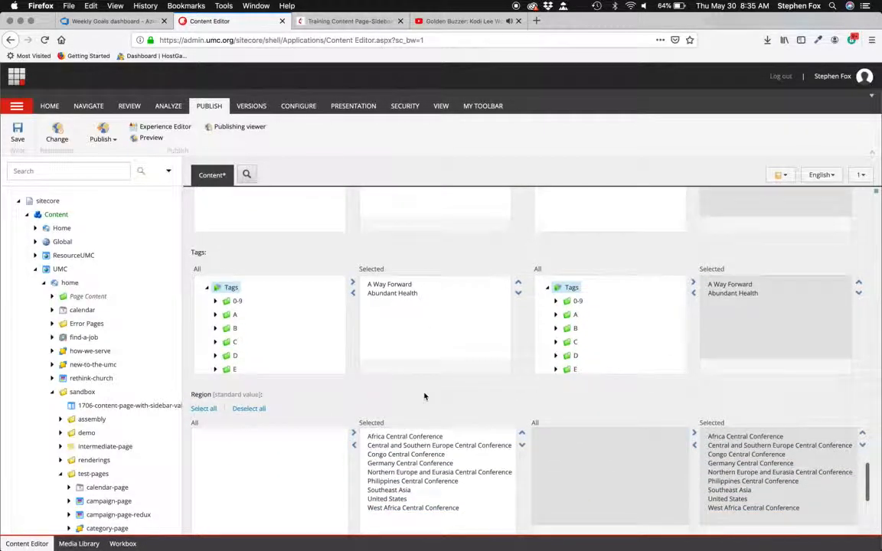
left_click(215, 315)
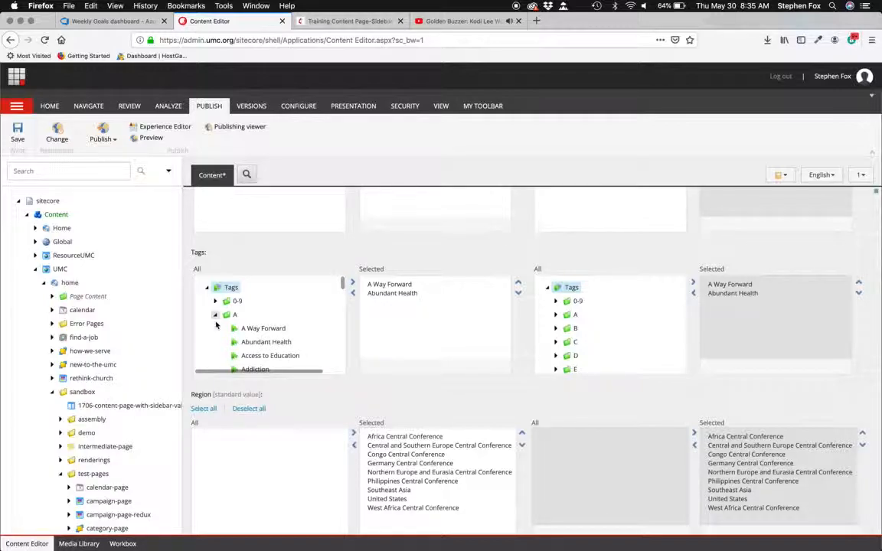
scroll(265, 343, "down", 1)
scroll(265, 342, "down", 3)
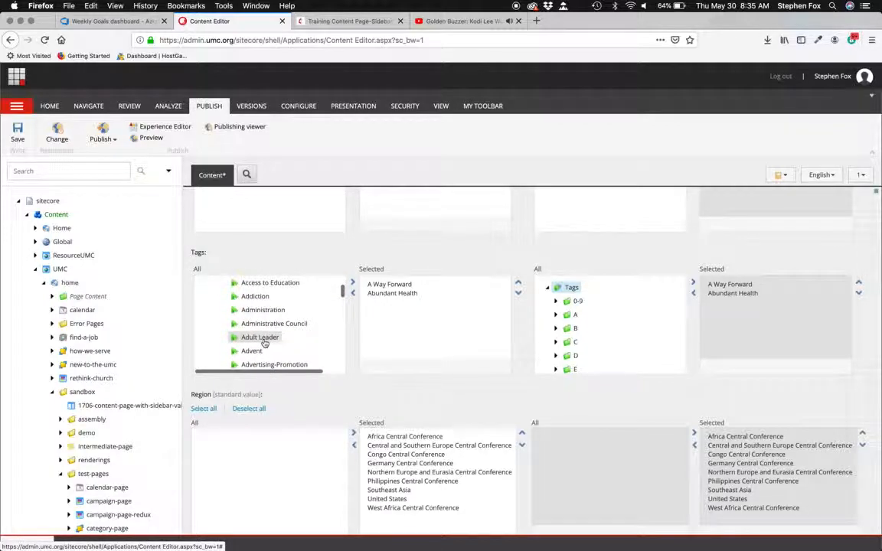
left_click(251, 351)
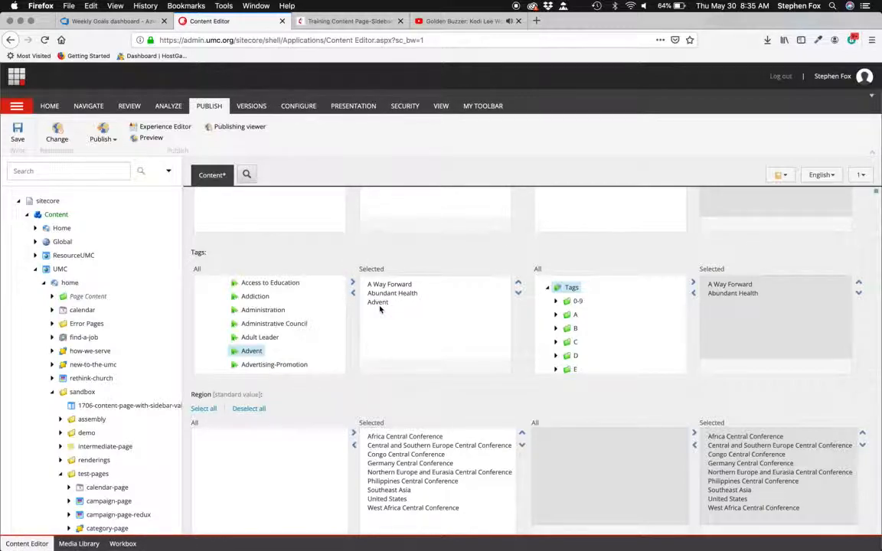
- Reorder the selected tags so Advent sits between A Way Forward and Abundant Health
left_click(378, 302)
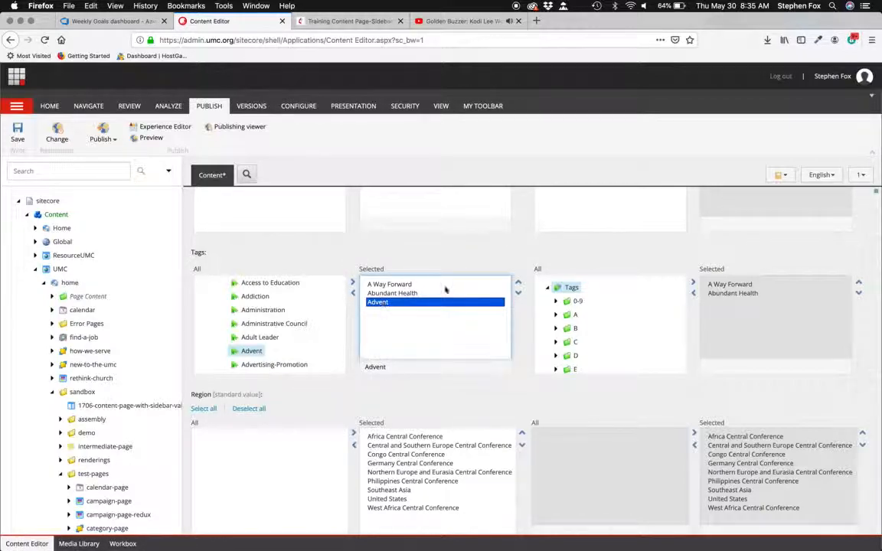
left_click(517, 283)
left_click(518, 283)
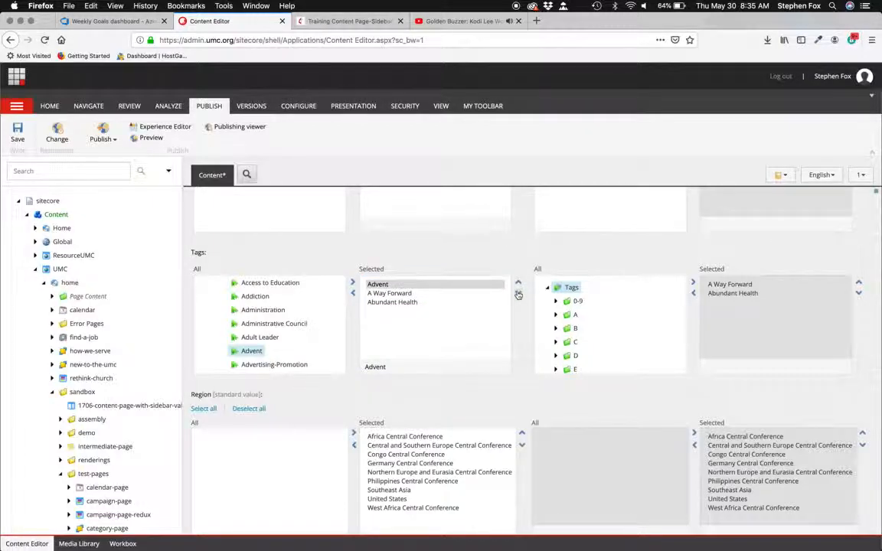
left_click(519, 293)
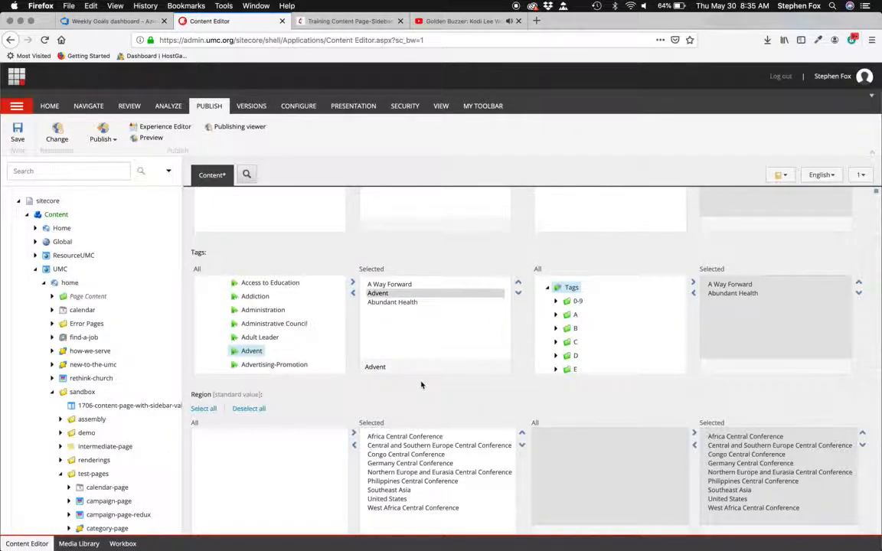
- Open the page preview and review the updated page from the title down to the footer
scroll(373, 274, "up", 5)
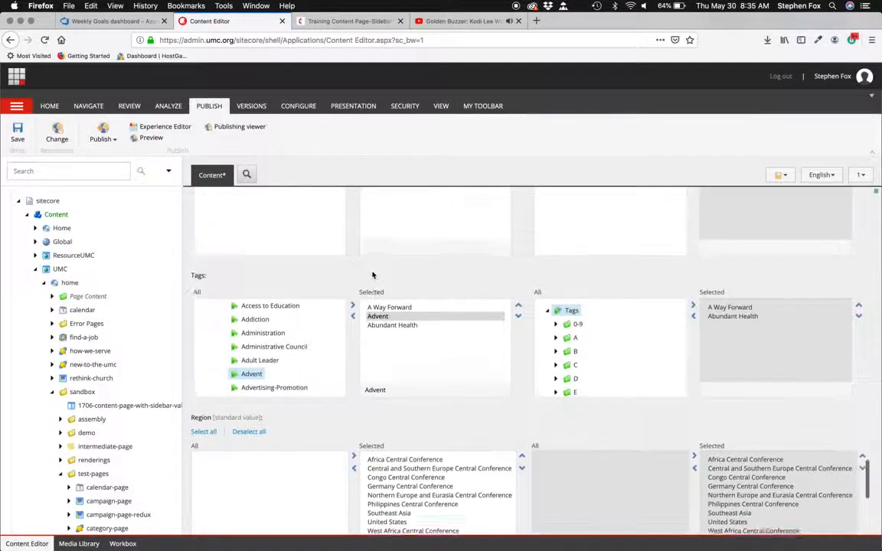
scroll(373, 274, "up", 3)
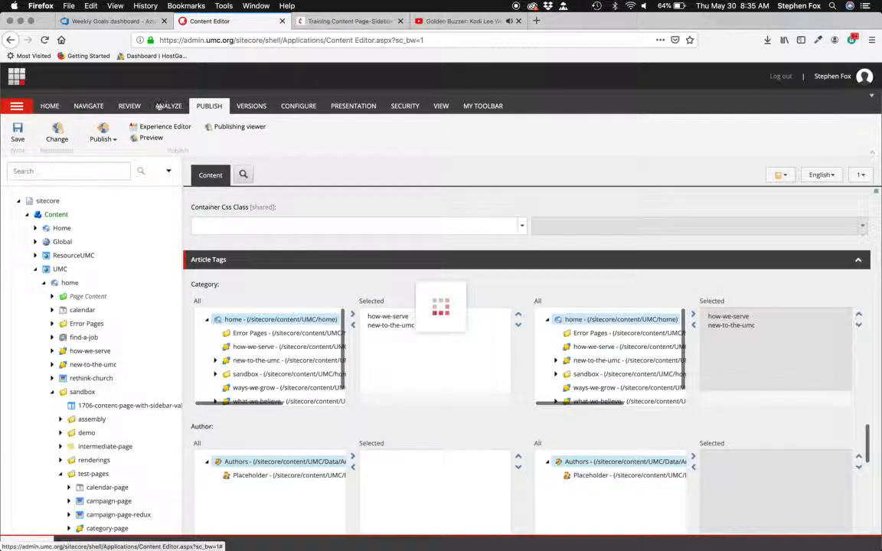
left_click(150, 141)
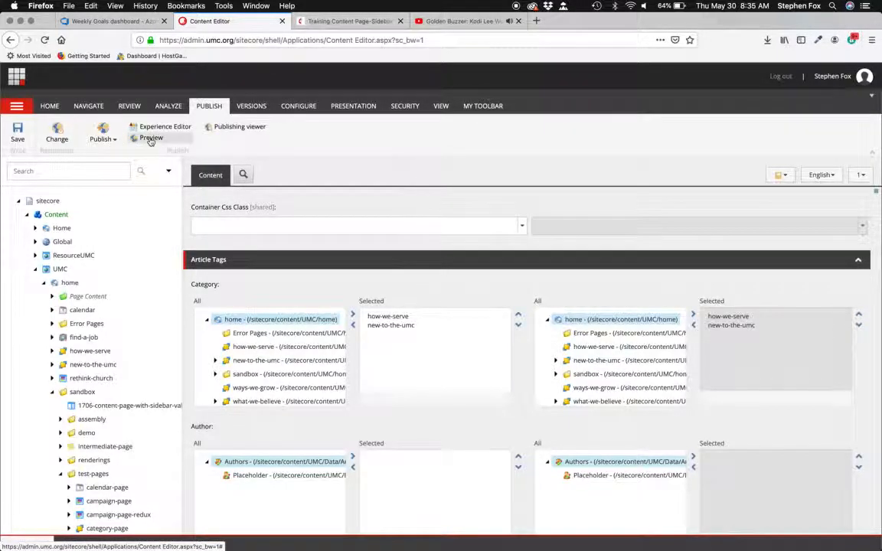
left_click(337, 21)
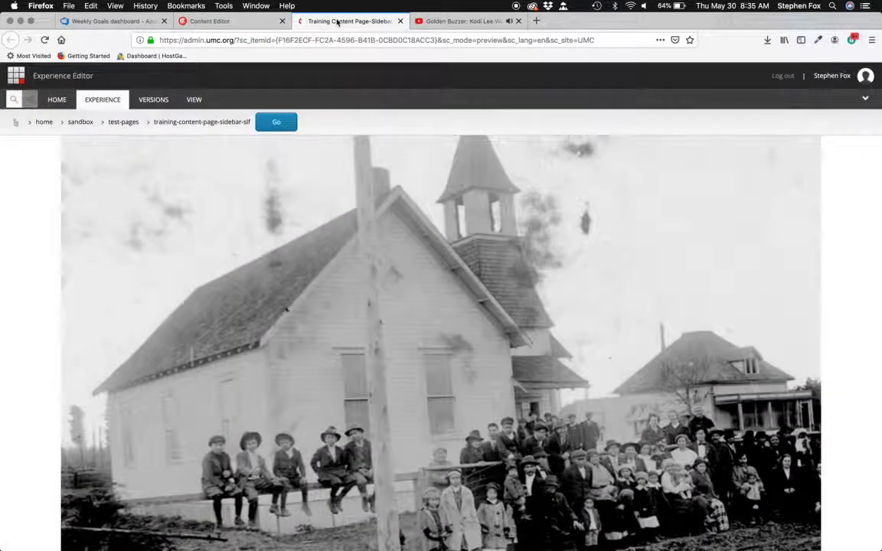
scroll(407, 232, "down", 5)
scroll(360, 128, "up", 4)
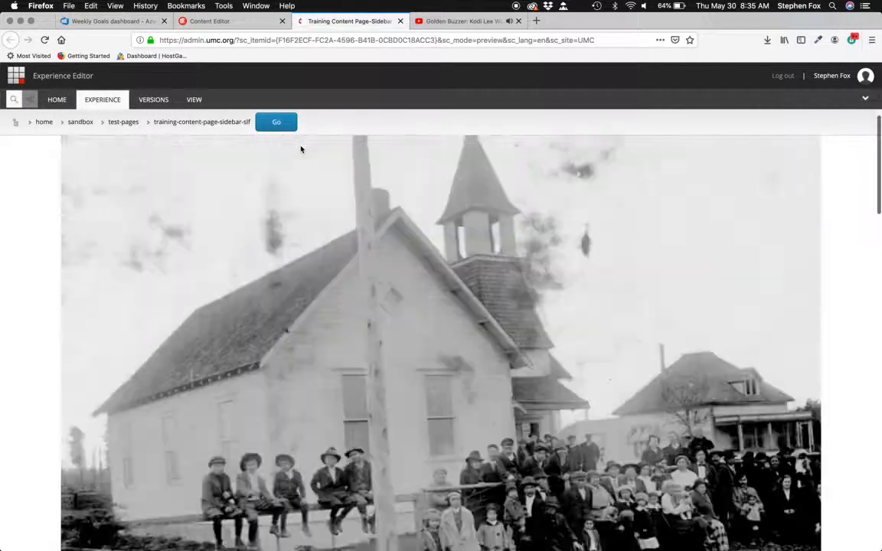
scroll(301, 149, "up", 5)
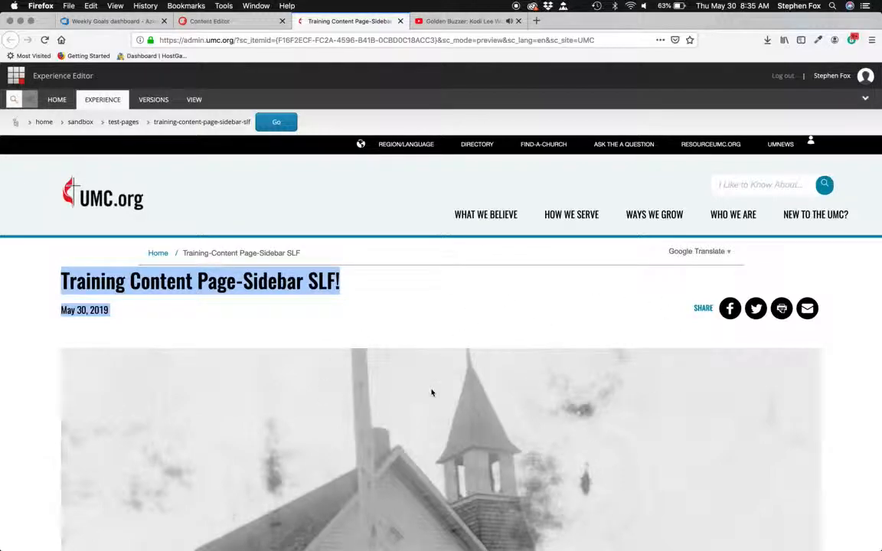
scroll(431, 393, "down", 10)
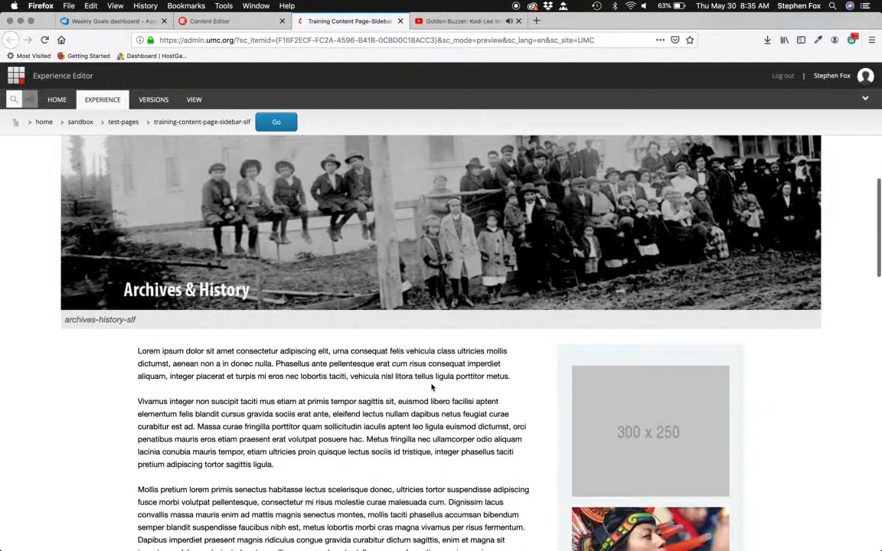
scroll(431, 388, "down", 10)
scroll(431, 387, "down", 12)
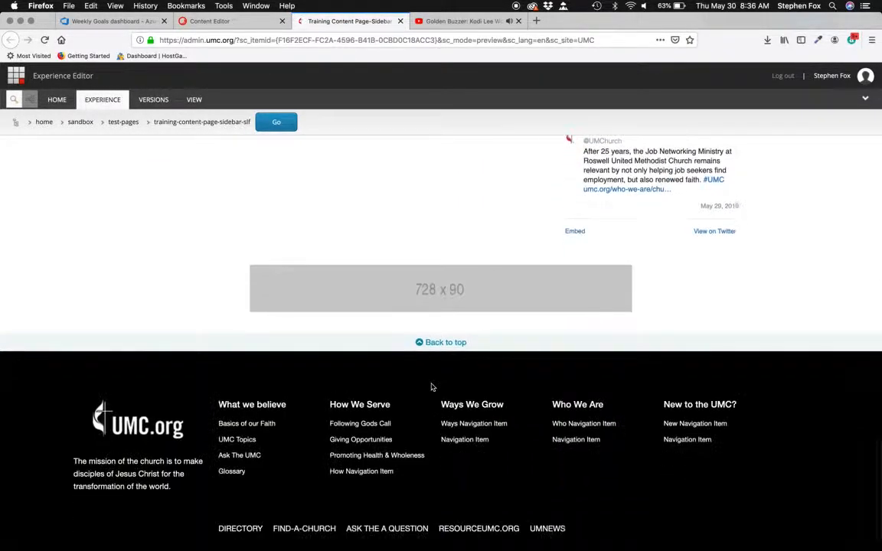
- Scroll through the page preview again to review the title, banner image, body text and sidebar
scroll(430, 387, "up", 12)
scroll(431, 387, "up", 10)
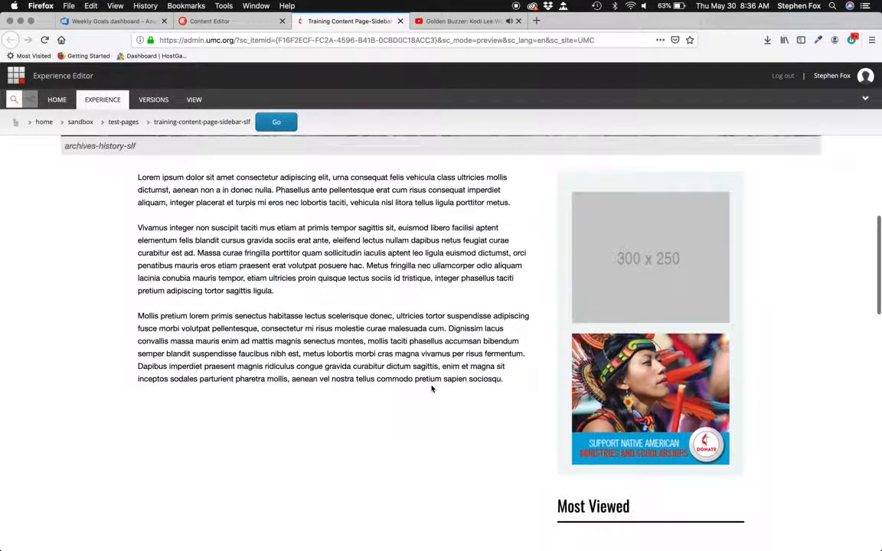
scroll(431, 389, "up", 1)
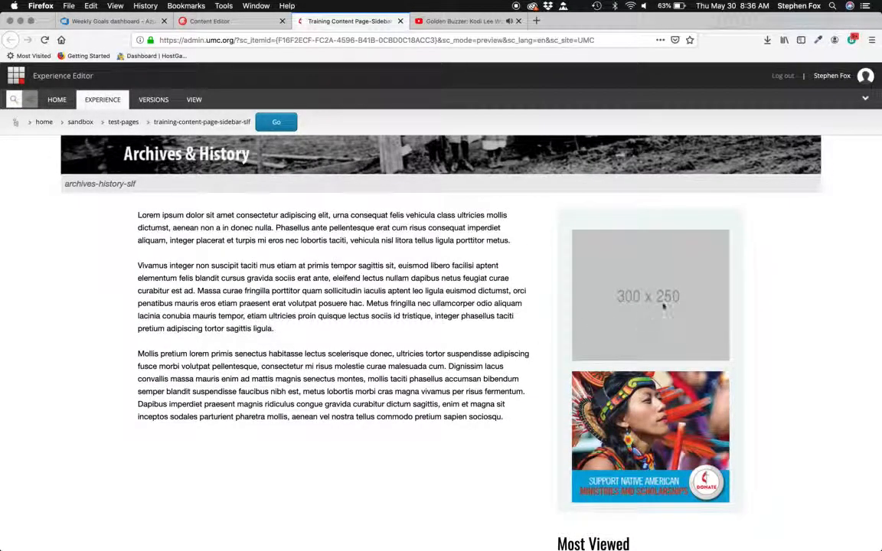
scroll(624, 324, "down", 6)
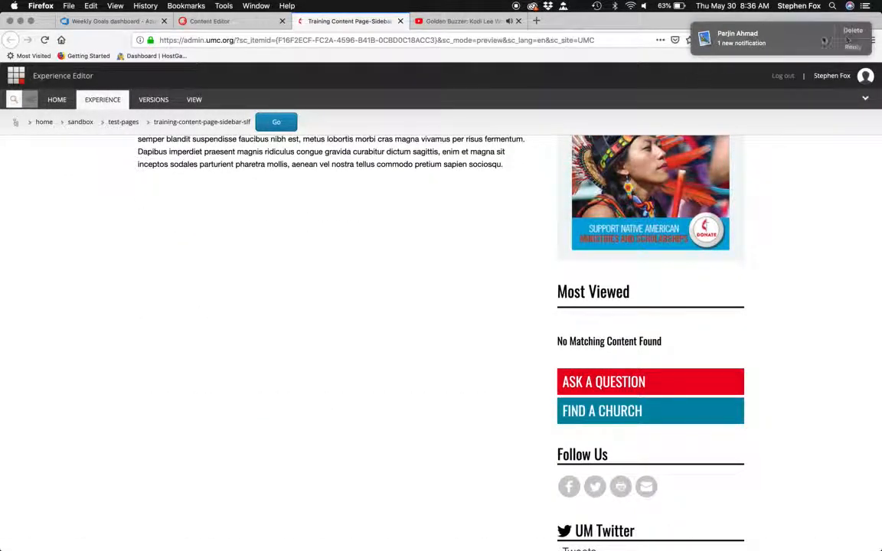
left_click(861, 36)
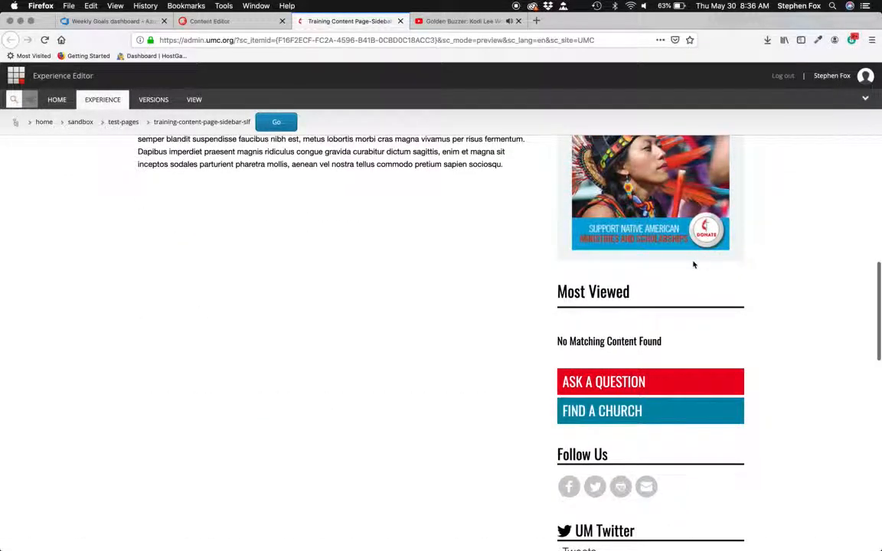
scroll(693, 265, "up", 5)
scroll(694, 264, "up", 10)
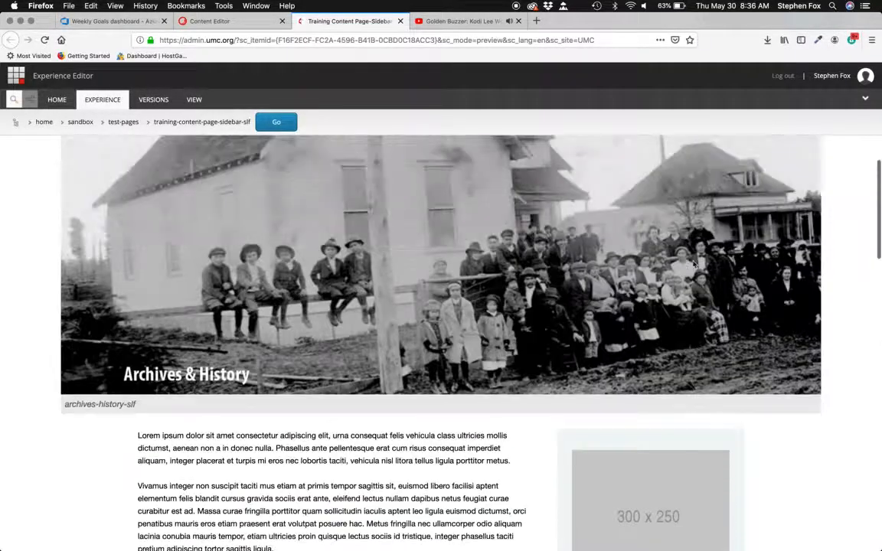
scroll(694, 265, "up", 2)
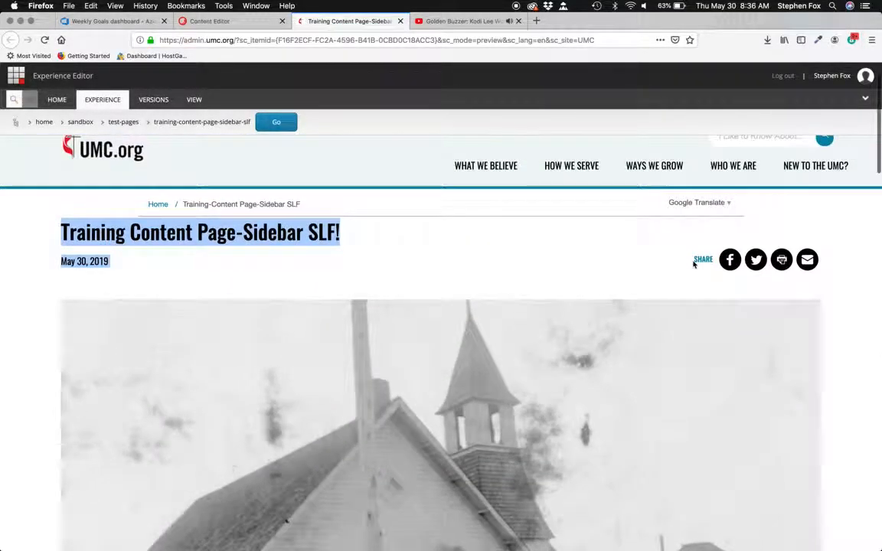
scroll(694, 265, "down", 10)
scroll(622, 219, "down", 4)
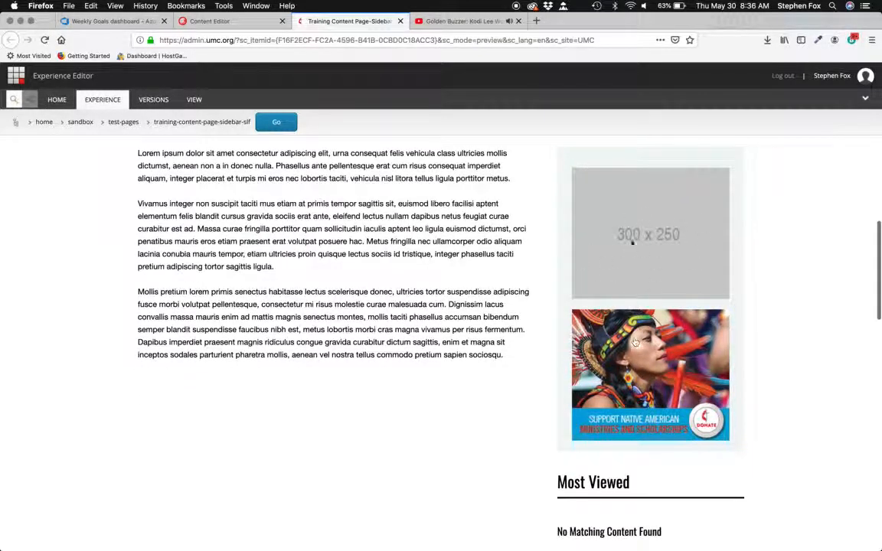
scroll(624, 253, "down", 5)
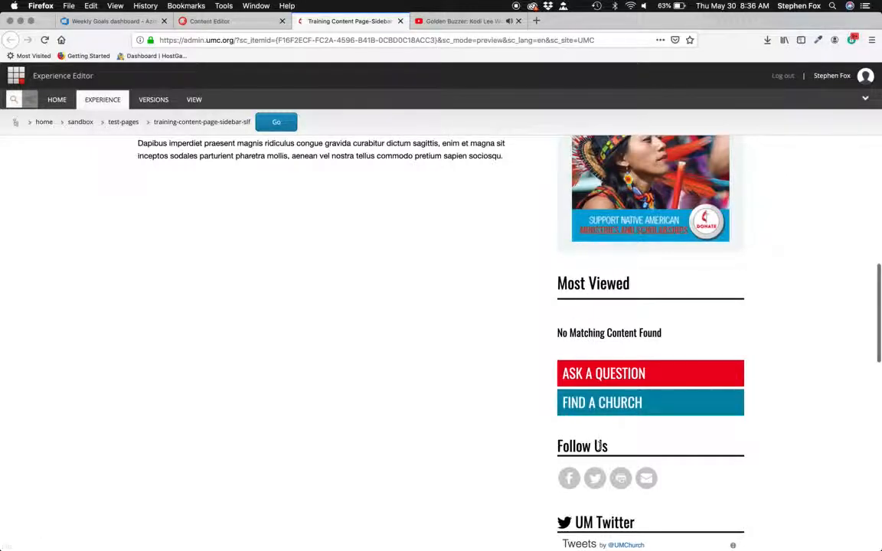
scroll(600, 445, "down", 10)
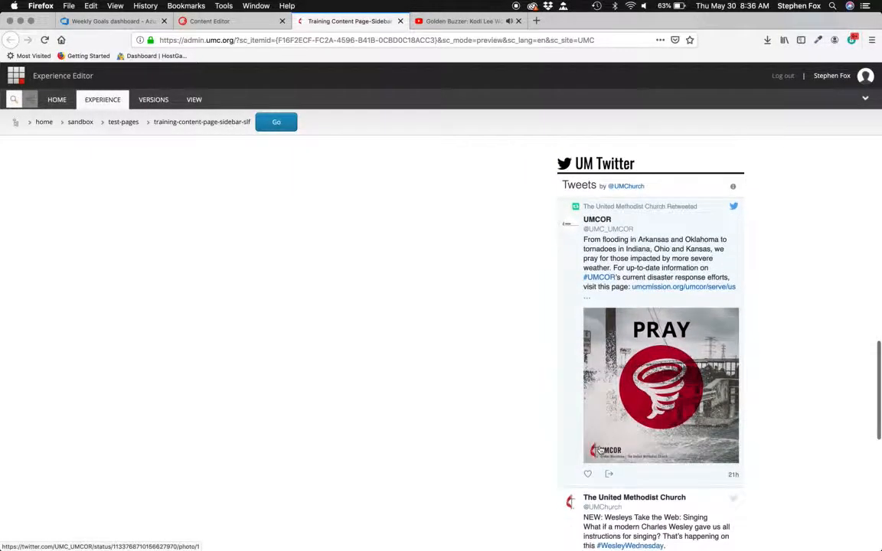
scroll(599, 450, "down", 10)
scroll(600, 450, "up", 15)
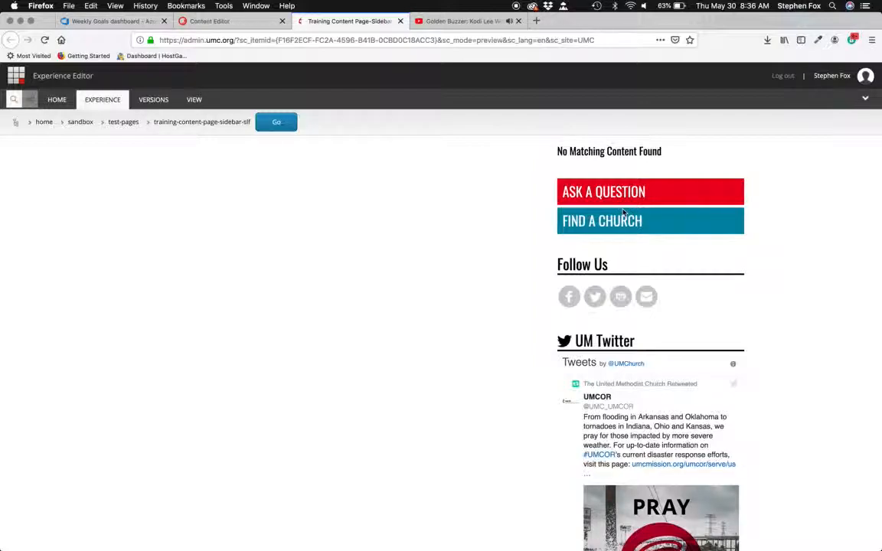
- Return to the Content Editor tab and look over the page item's fields from the tags back up to the top
left_click(245, 17)
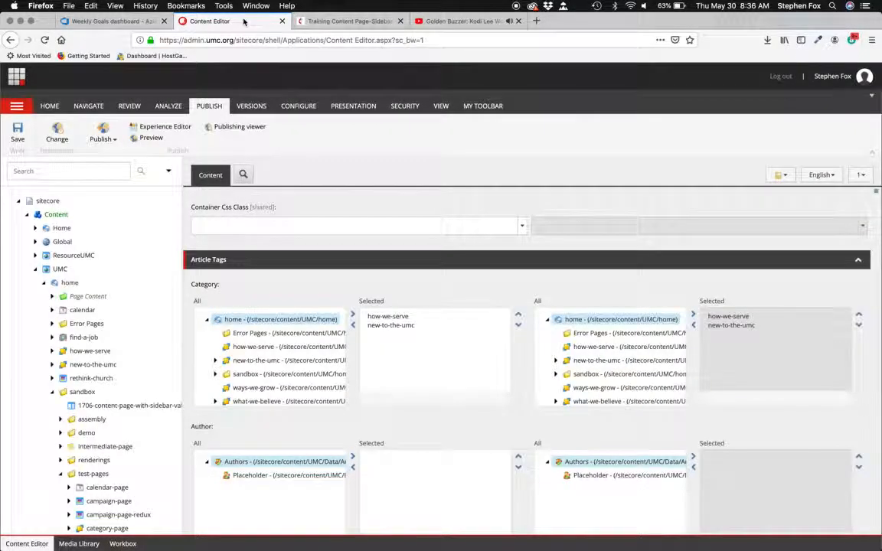
scroll(376, 335, "down", 5)
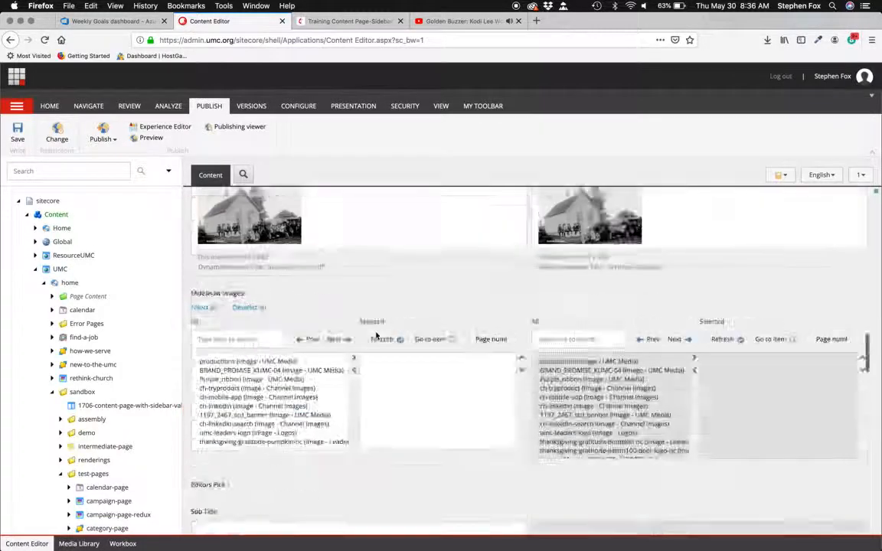
scroll(376, 334, "up", 8)
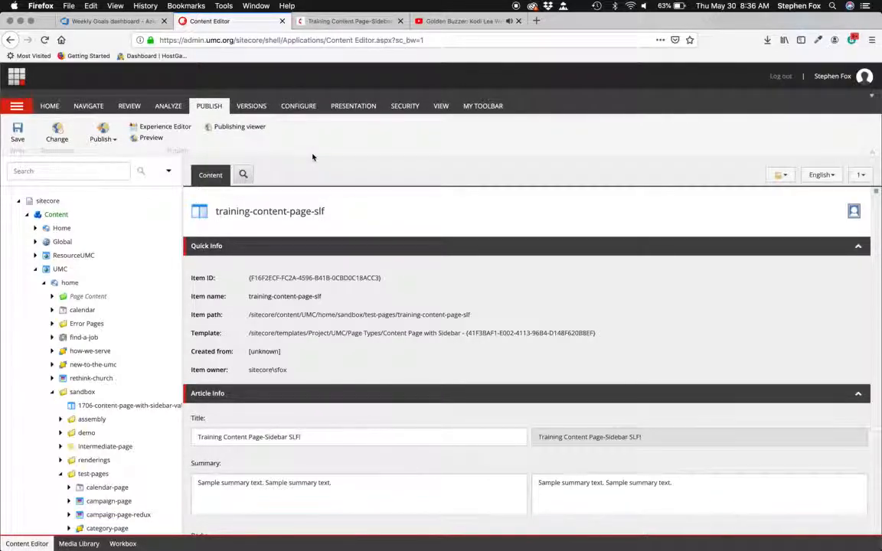
key("super+Tab")
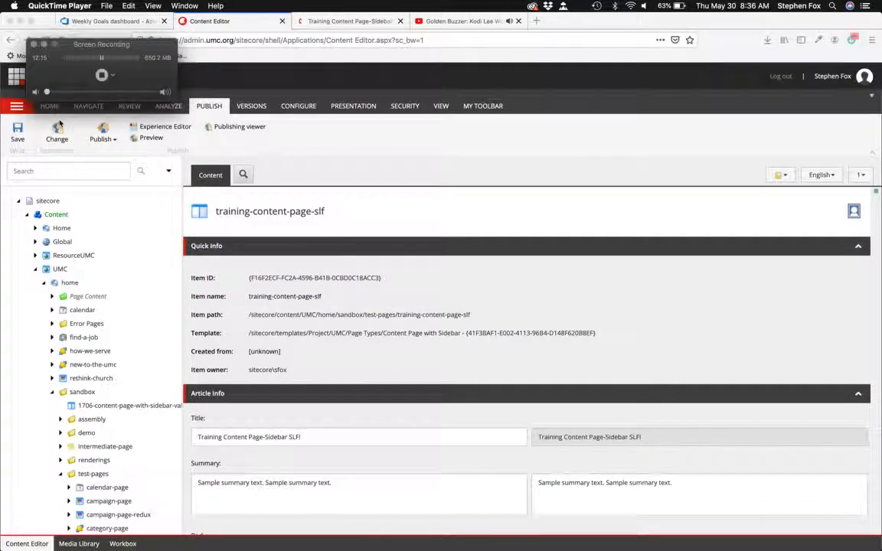